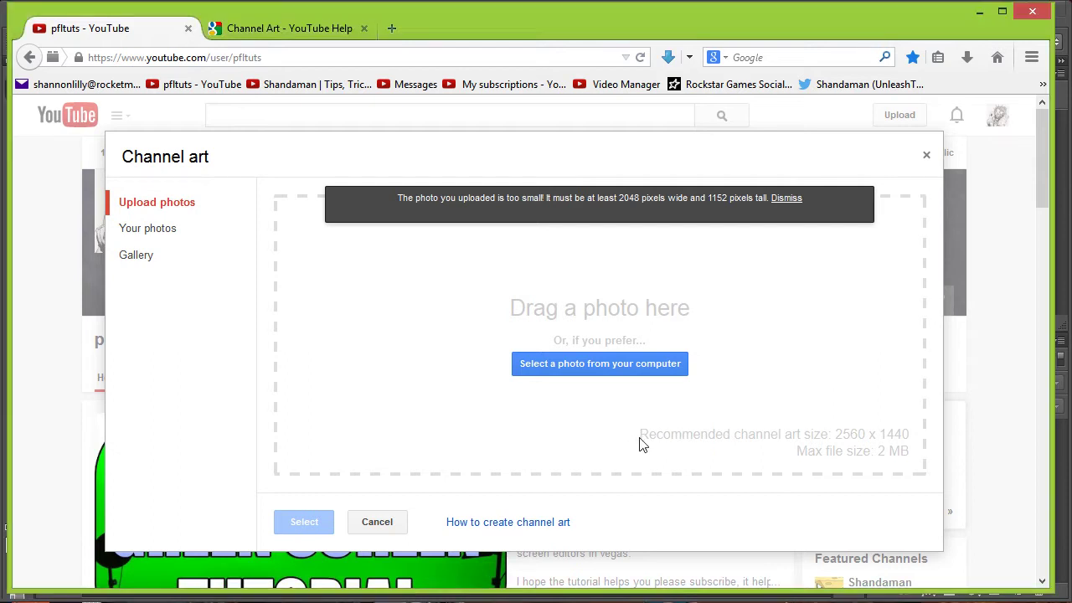
Step: Note the recommended channel art size, then open the channel art help page and scroll to the template links
drag(640, 434, 817, 452)
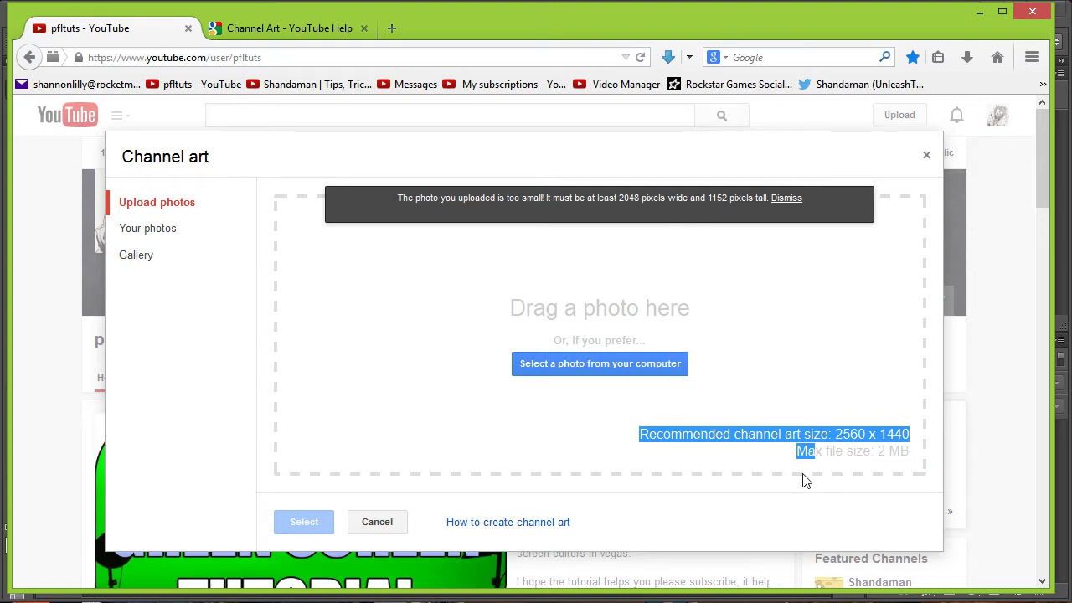
click(716, 487)
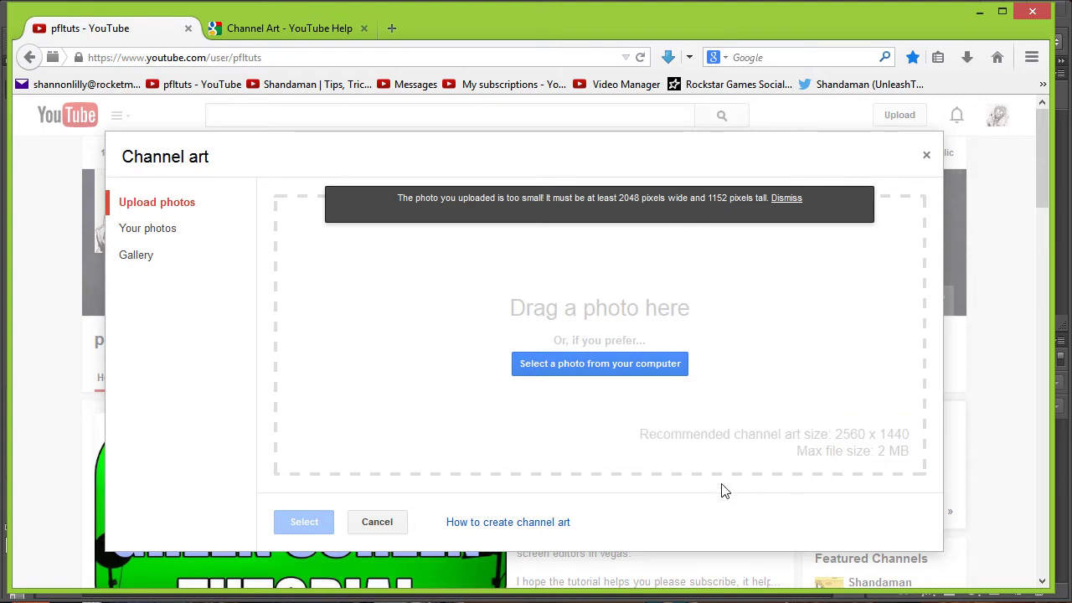
click(523, 528)
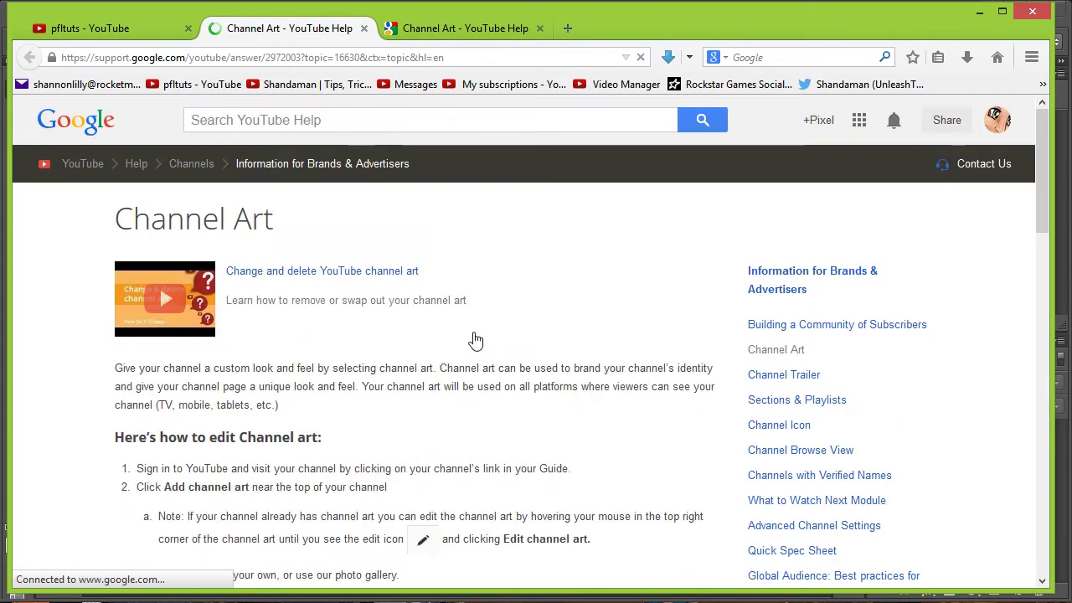
scroll(469, 349, down, 5)
scroll(453, 352, down, 3)
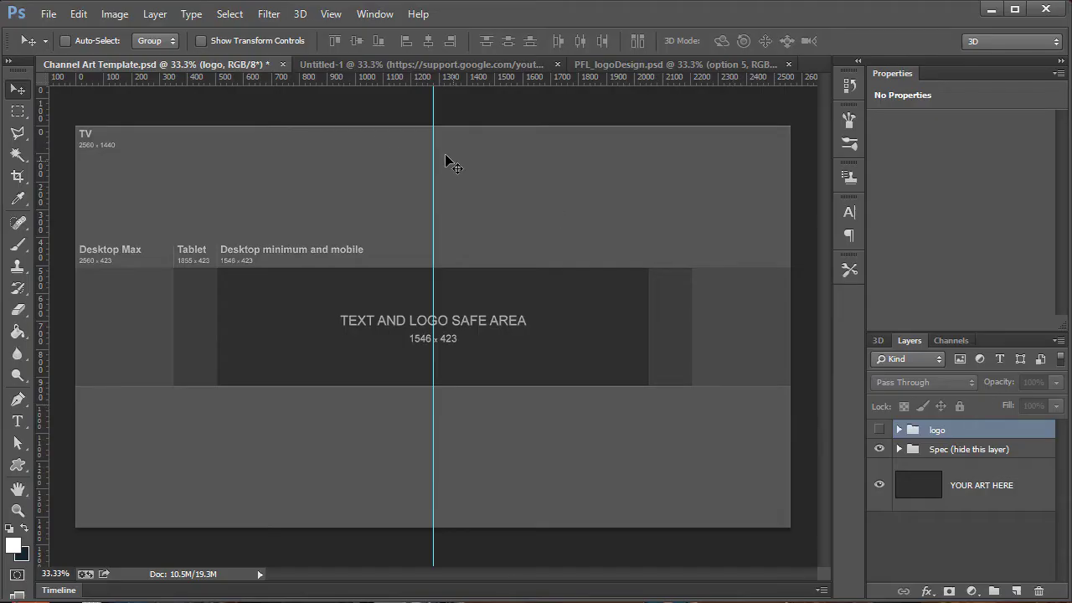
Step: Check the Untitled-1 document, return to Channel Art Template and close PFL_logoDesign.psd
click(346, 65)
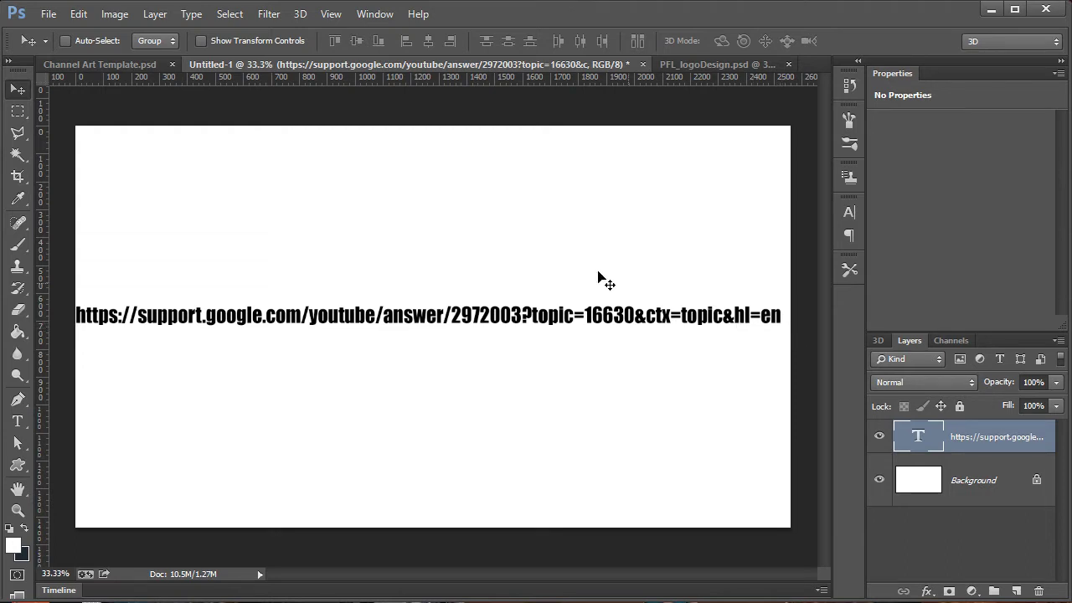
click(140, 64)
click(789, 65)
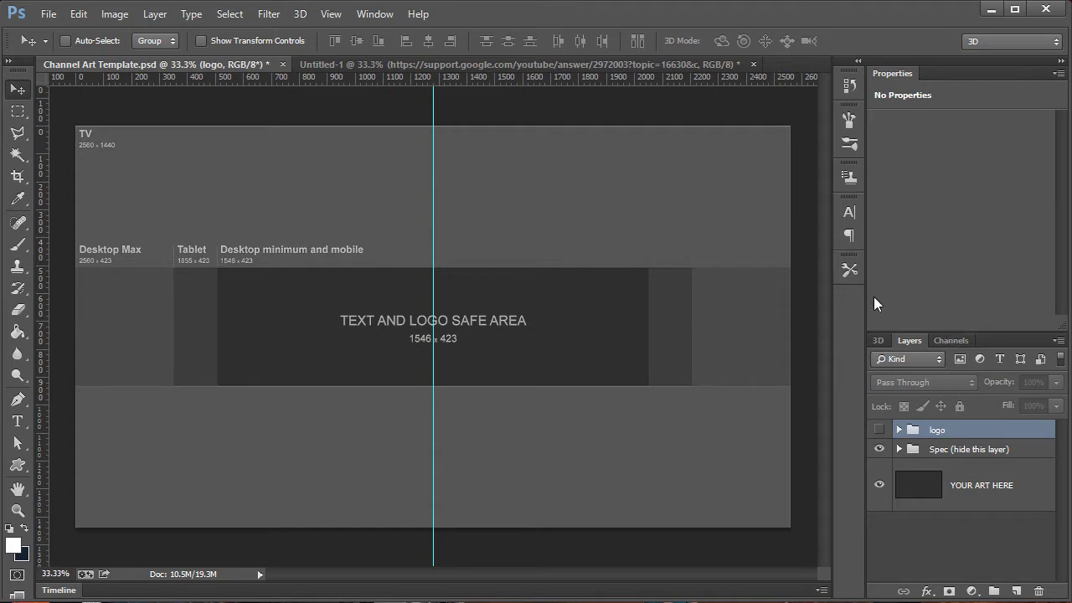
Step: Show the logo group, lower it slightly in the safe area, merge it into one layer and load its selection
click(879, 429)
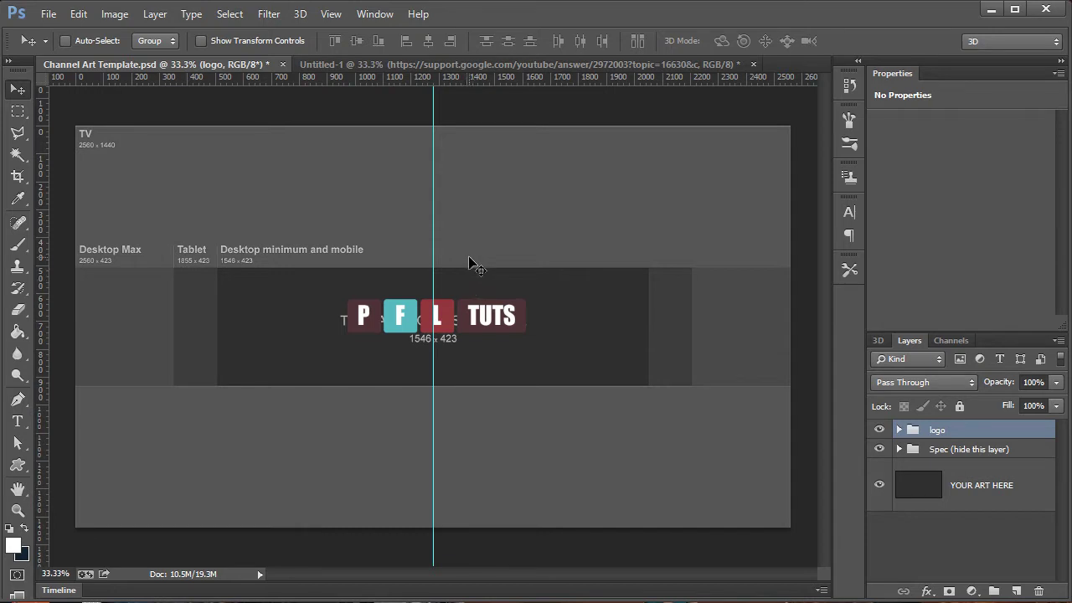
drag(476, 231, 475, 247)
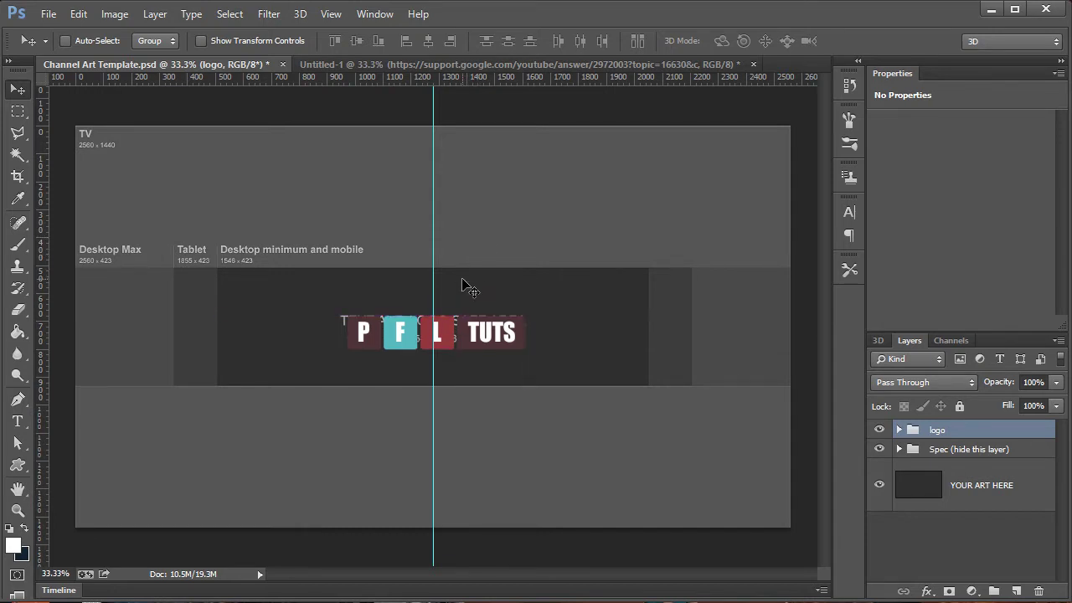
key(shift+Up)
key(shift+Up)
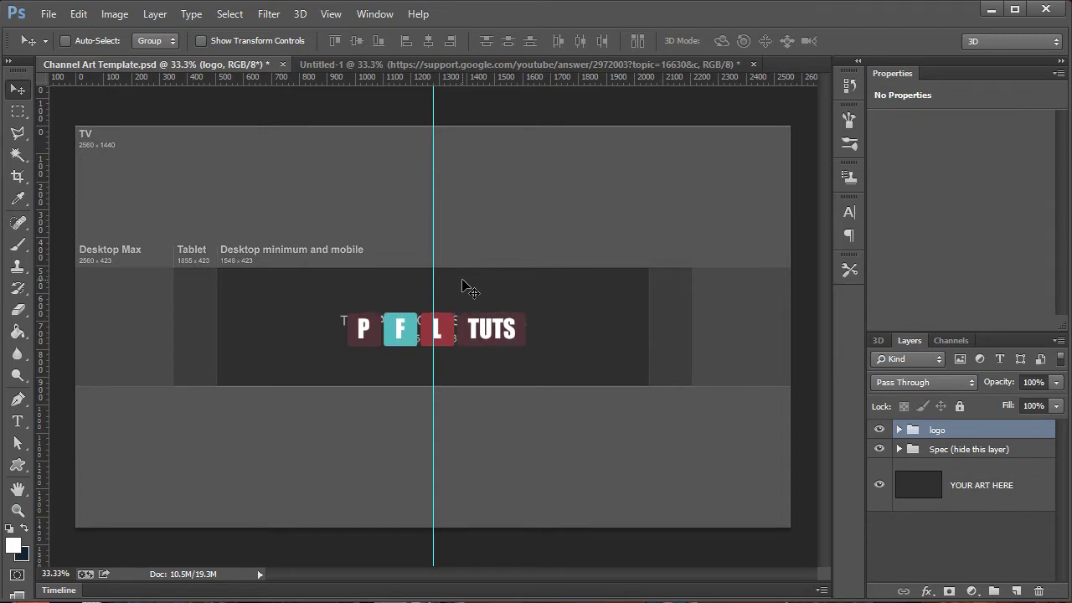
click(898, 430)
click(900, 431)
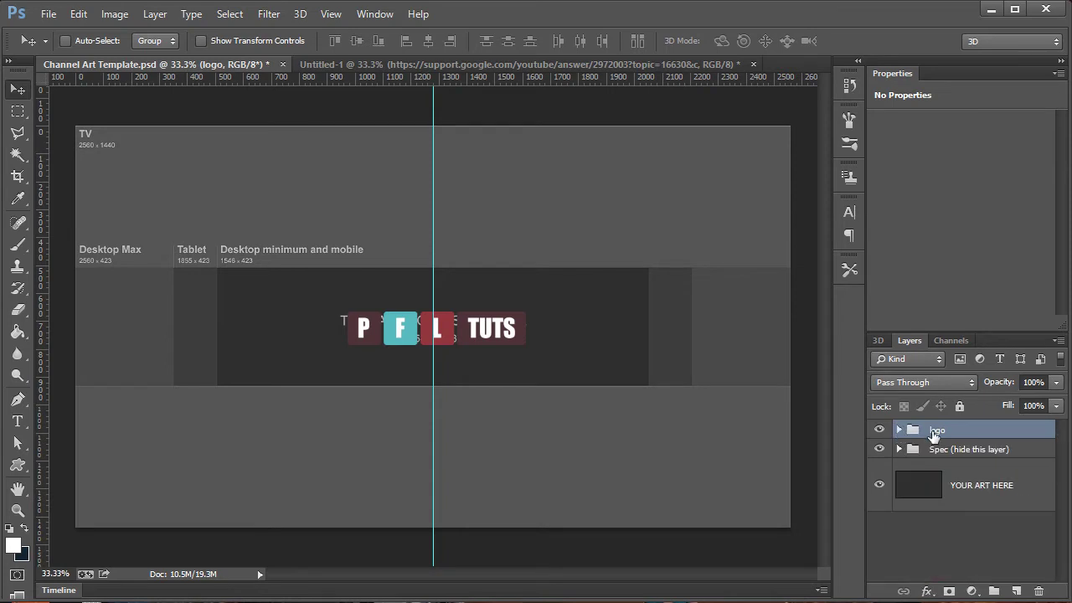
key(ctrl+e)
ctrl+click(918, 446)
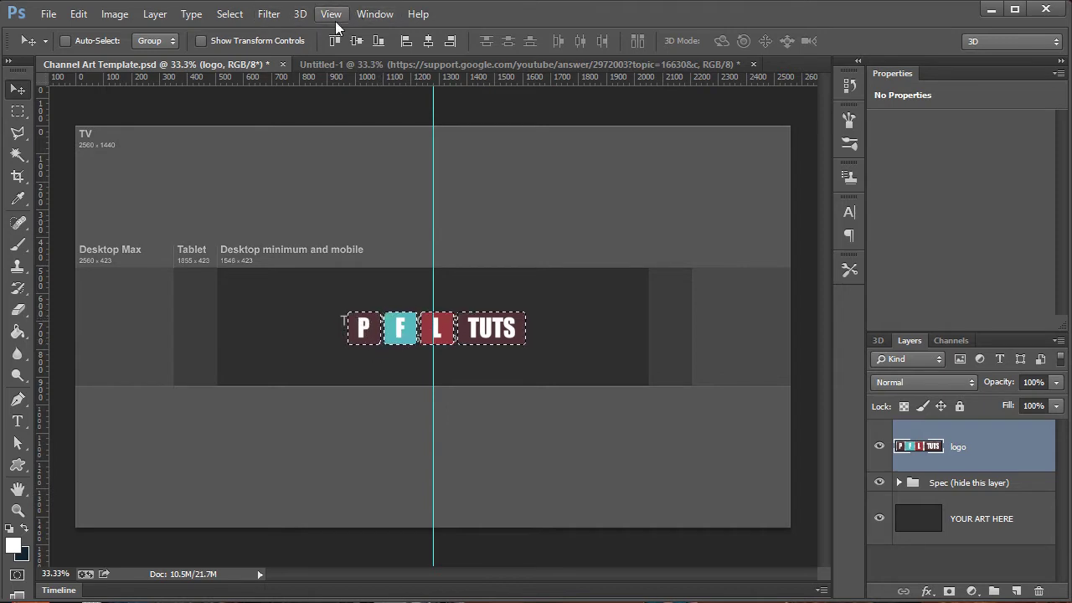
Step: Apply New 3D Extrusion from Selected Layer to the logo and tilt it so the block depth shows
click(300, 15)
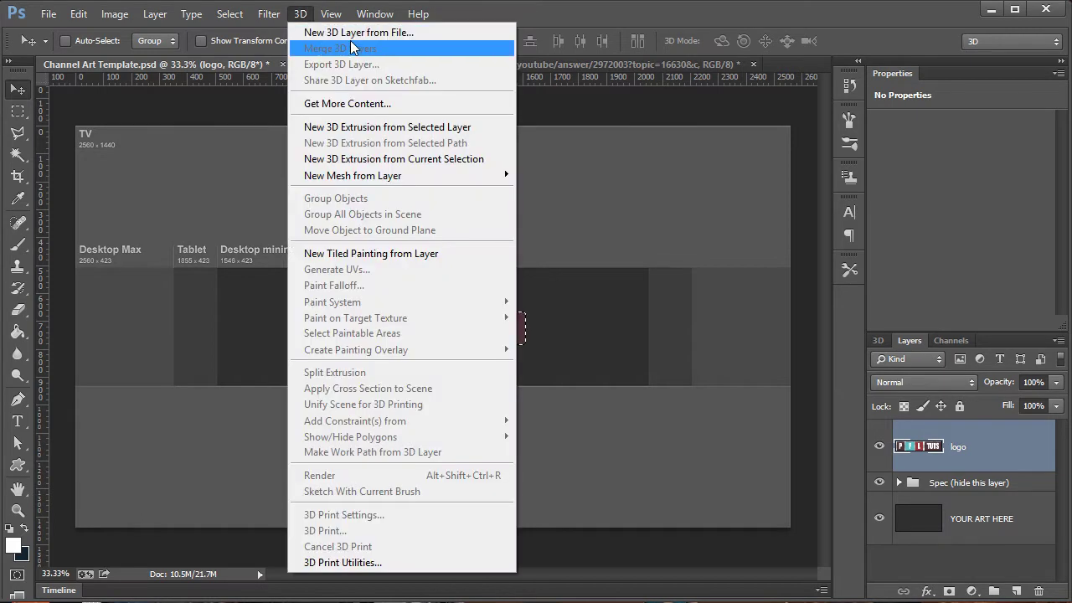
click(376, 127)
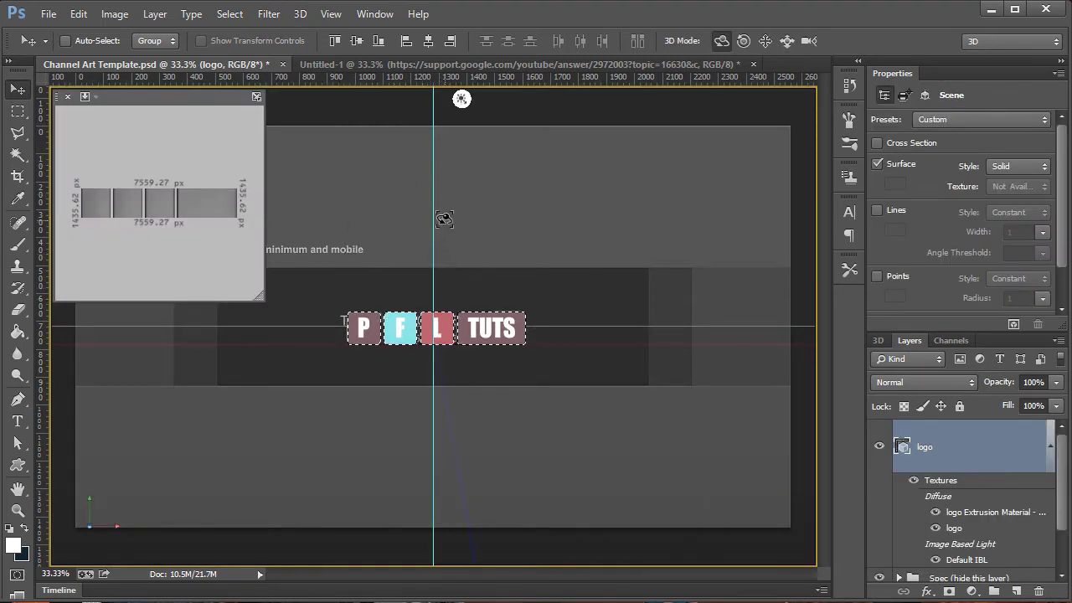
drag(434, 202, 432, 217)
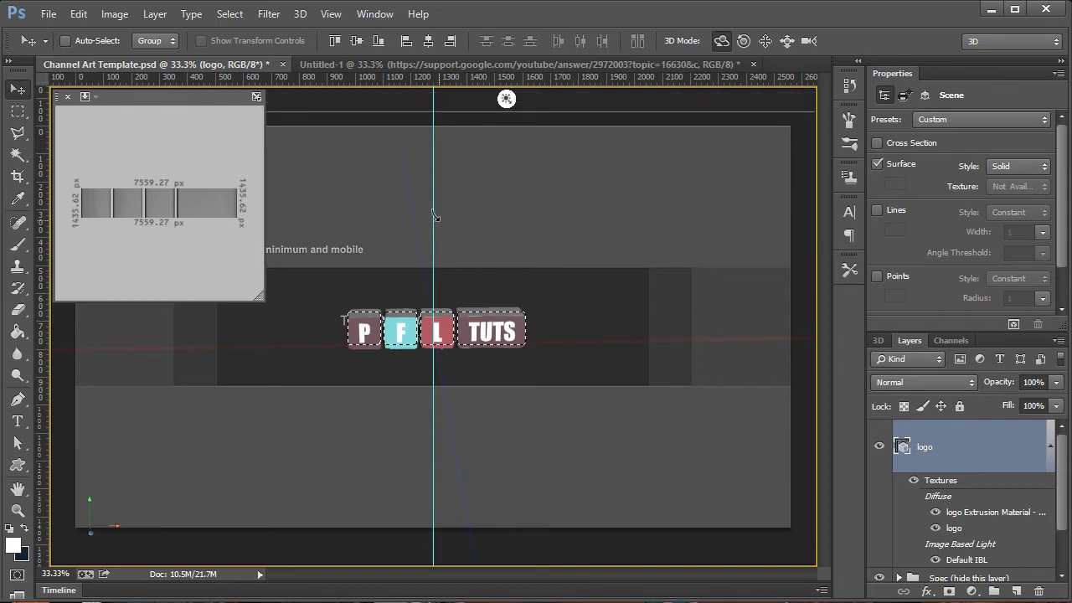
scroll(440, 318, up, 5)
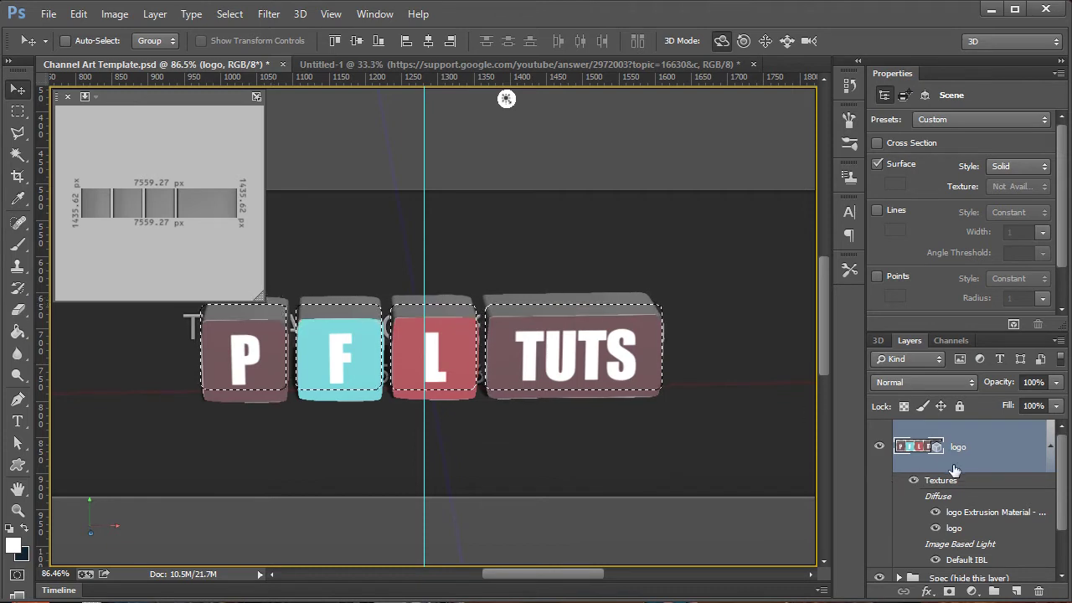
Step: Give the logo Extrusion Material a dark grey (RGB 62) diffuse colour
click(876, 341)
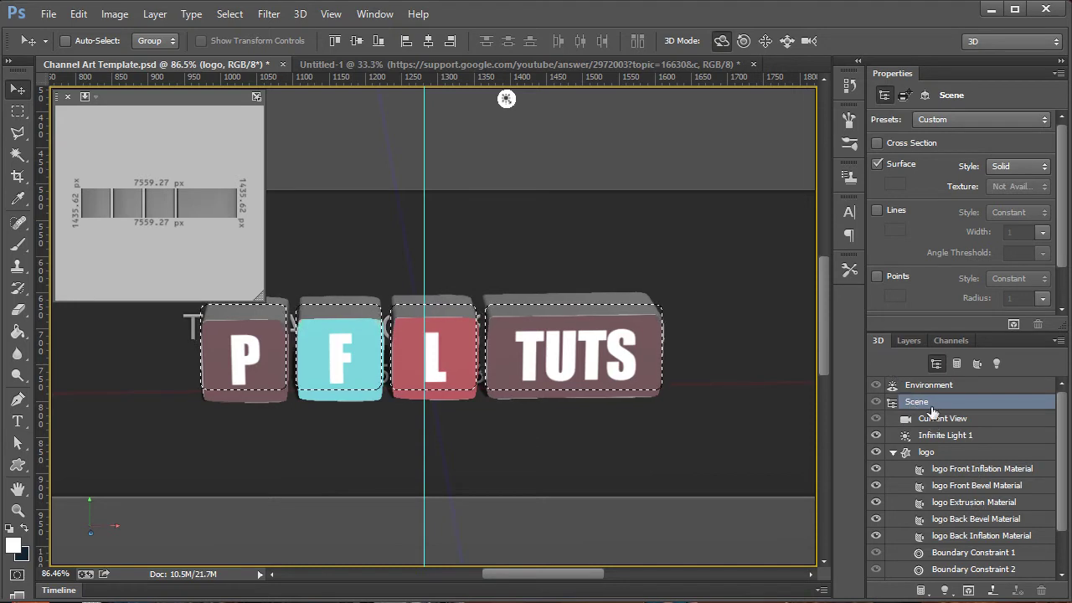
click(1003, 506)
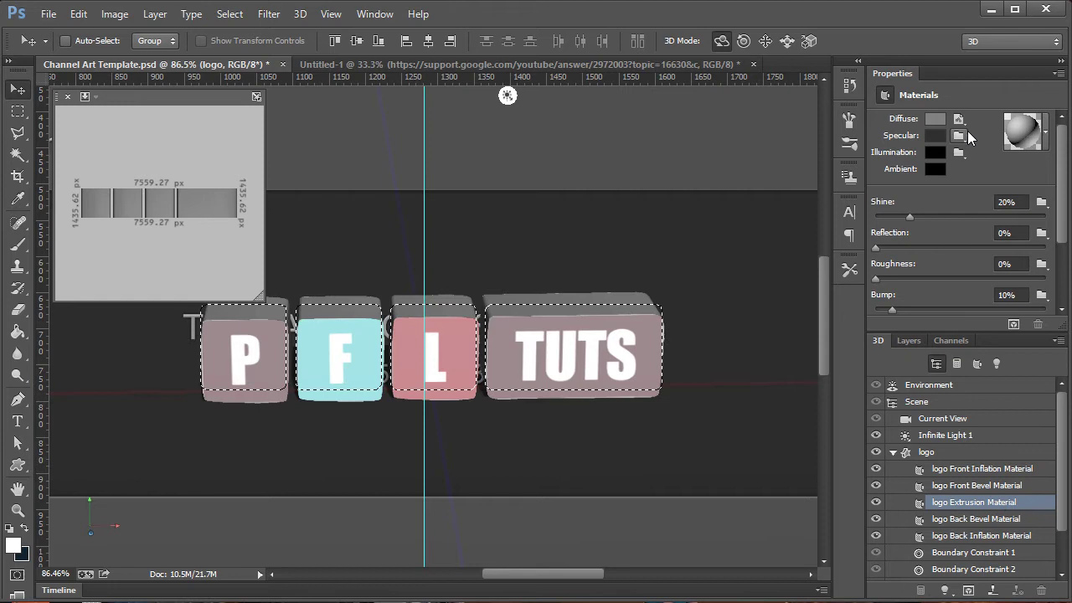
click(959, 120)
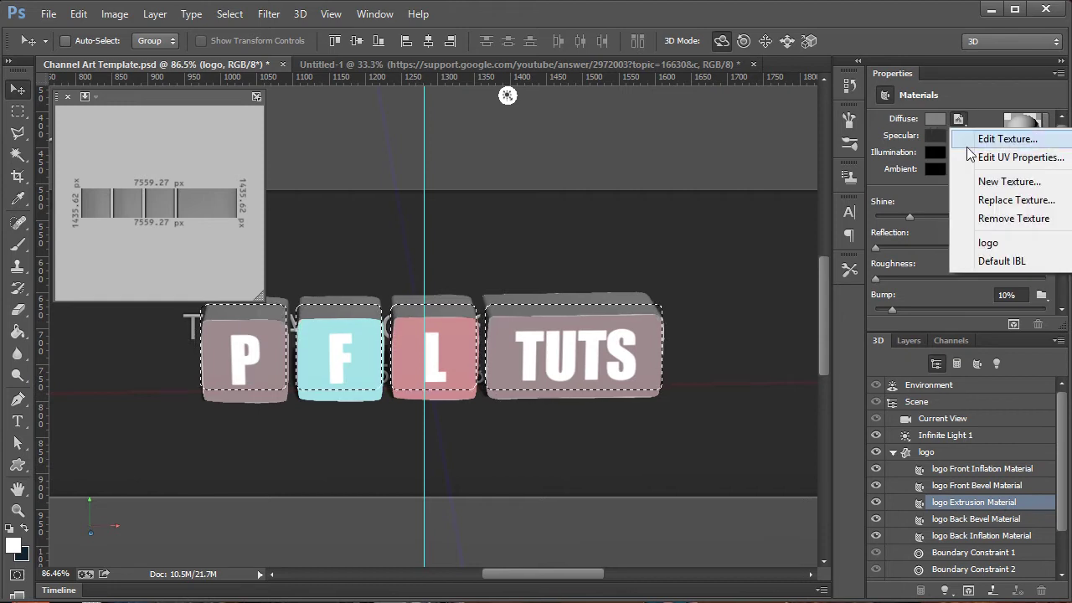
click(1009, 244)
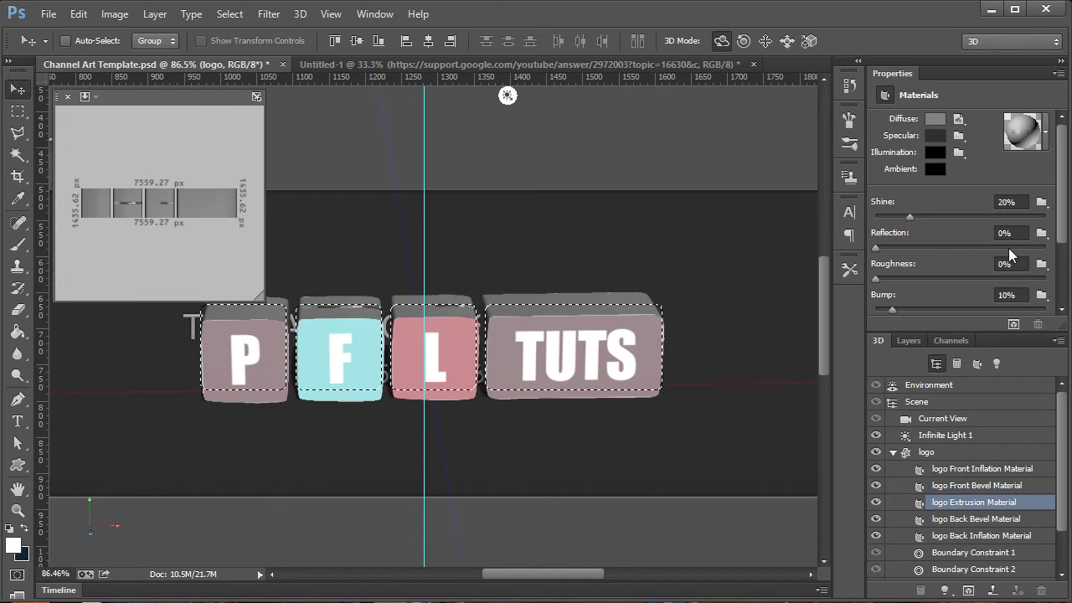
click(935, 119)
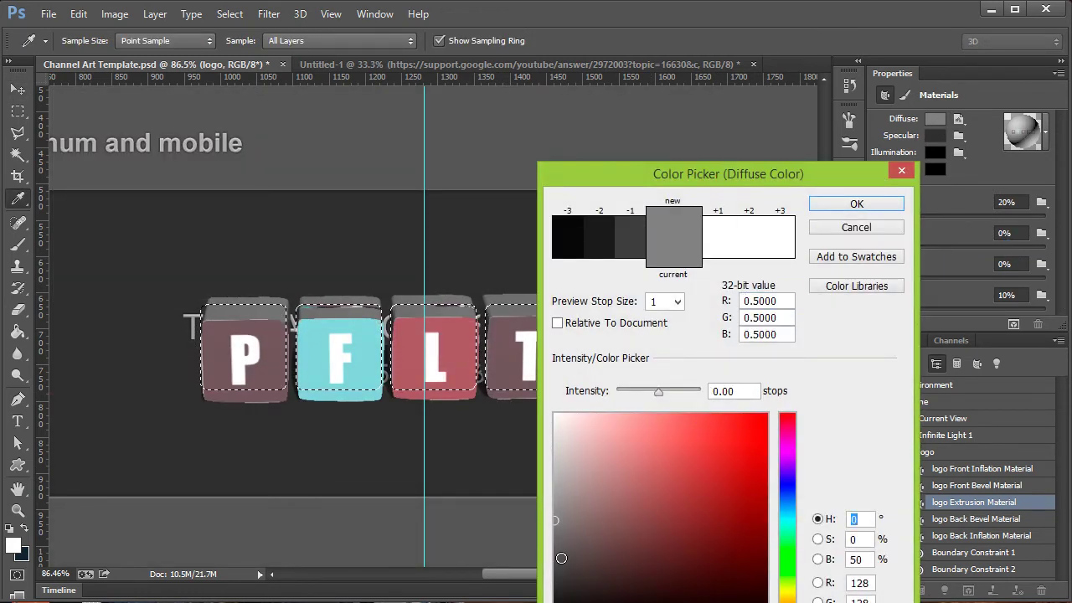
click(561, 557)
mouse_move(551, 577)
mouse_down()
mouse_move(554, 595)
mouse_move(529, 576)
mouse_up()
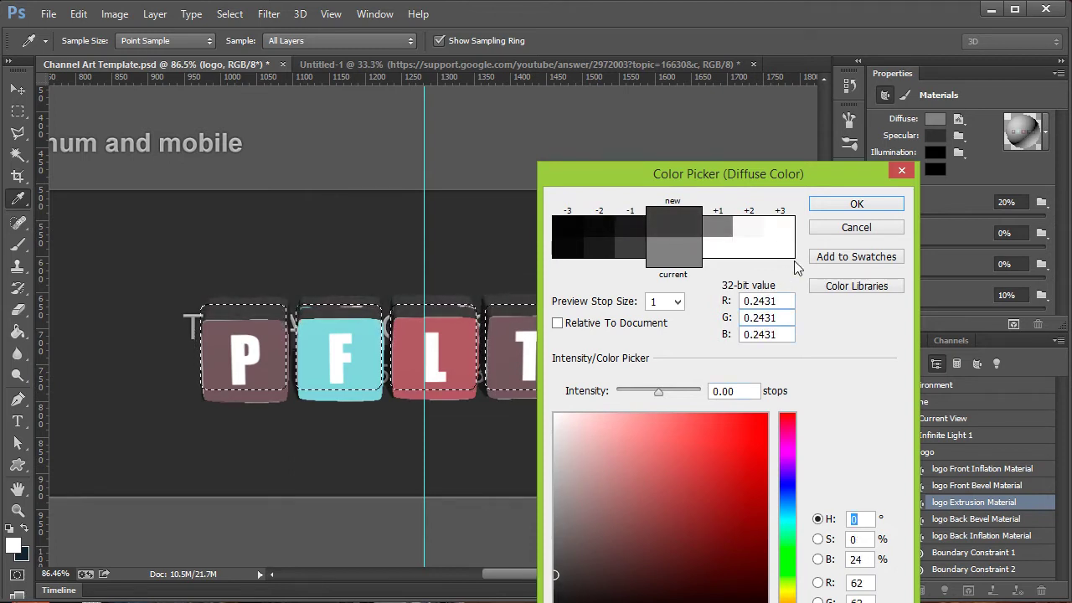
click(870, 211)
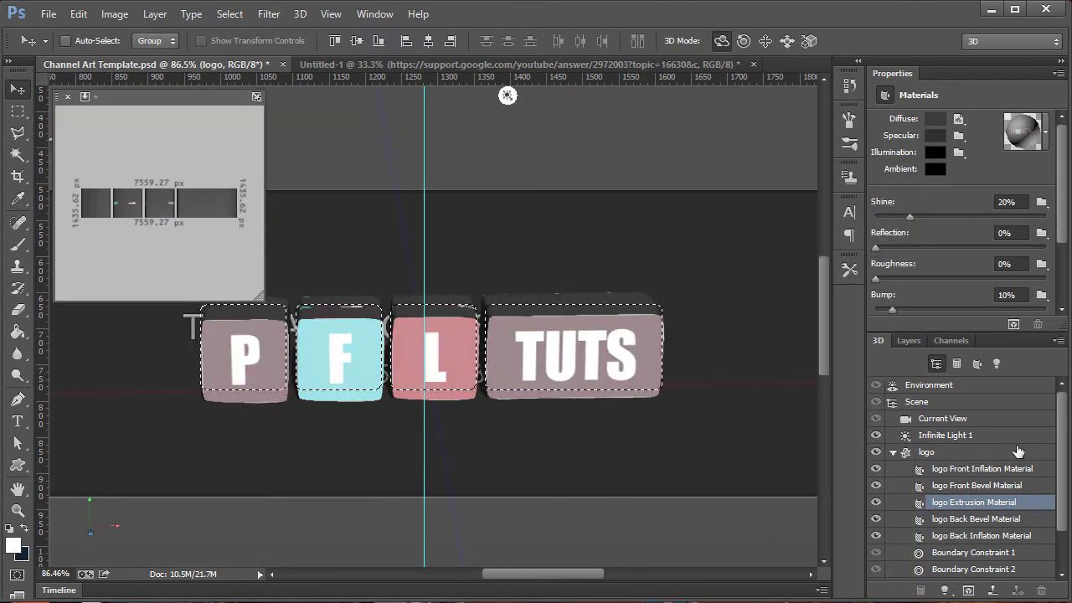
Step: Turn on ground-plane reflections at 85% opacity in the Environment settings
click(928, 384)
scroll(1029, 279, down, 3)
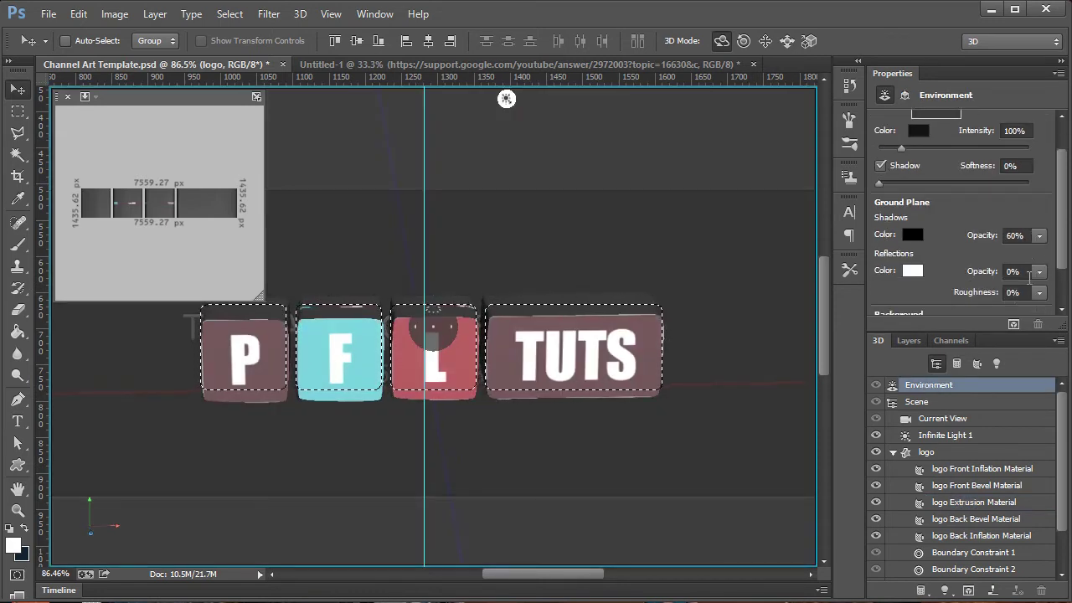
mouse_move(1039, 271)
mouse_down()
mouse_move(1042, 283)
mouse_move(1002, 301)
mouse_move(986, 289)
mouse_move(1047, 290)
mouse_up()
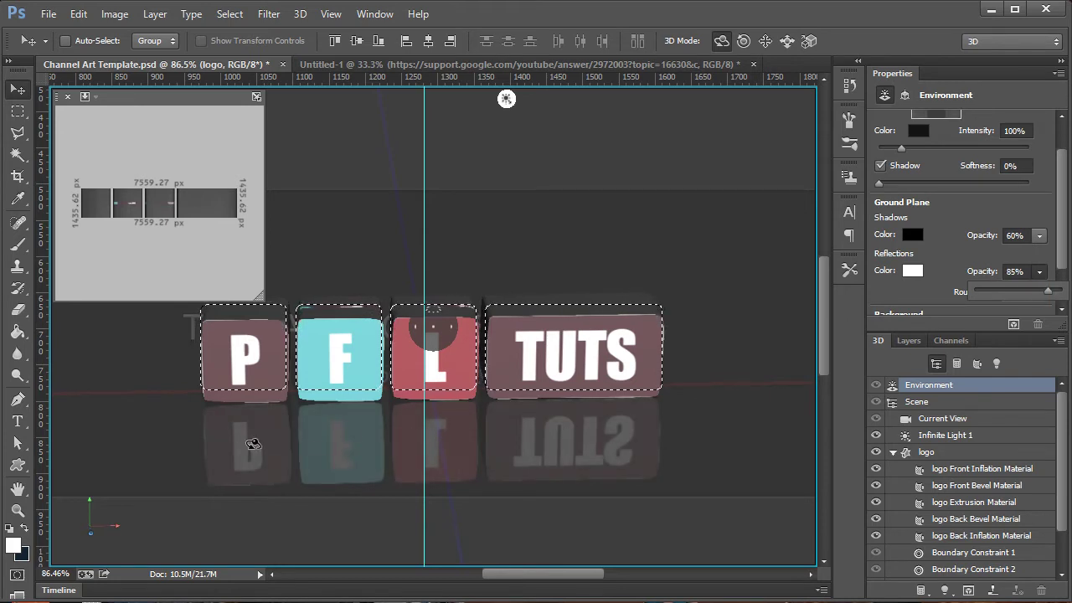
drag(1067, 248, 1066, 287)
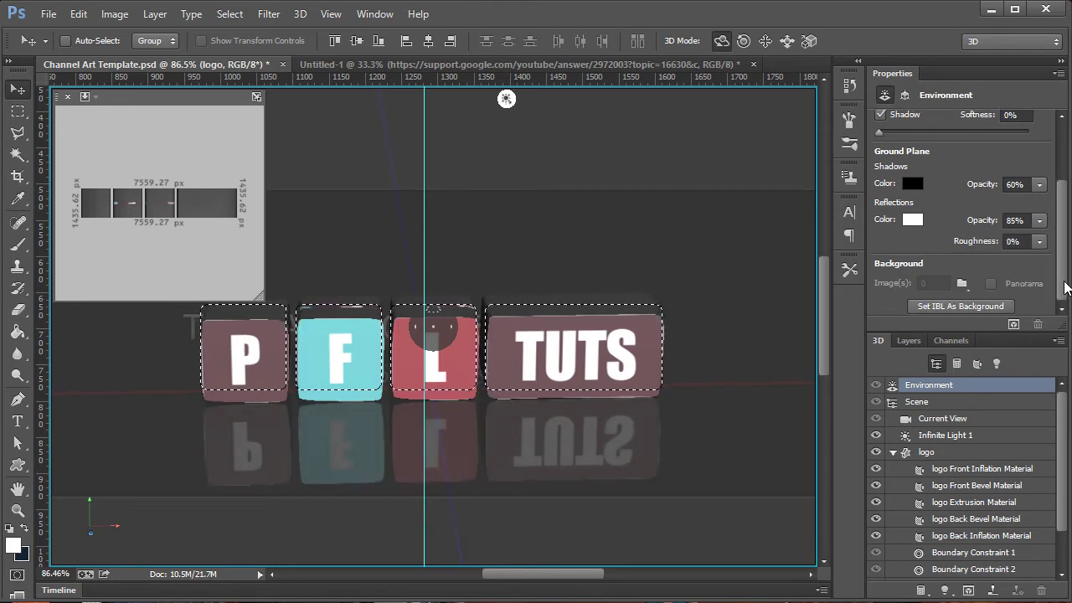
Step: Blur the floor reflection by raising its roughness to around 50%
click(1039, 241)
click(1002, 260)
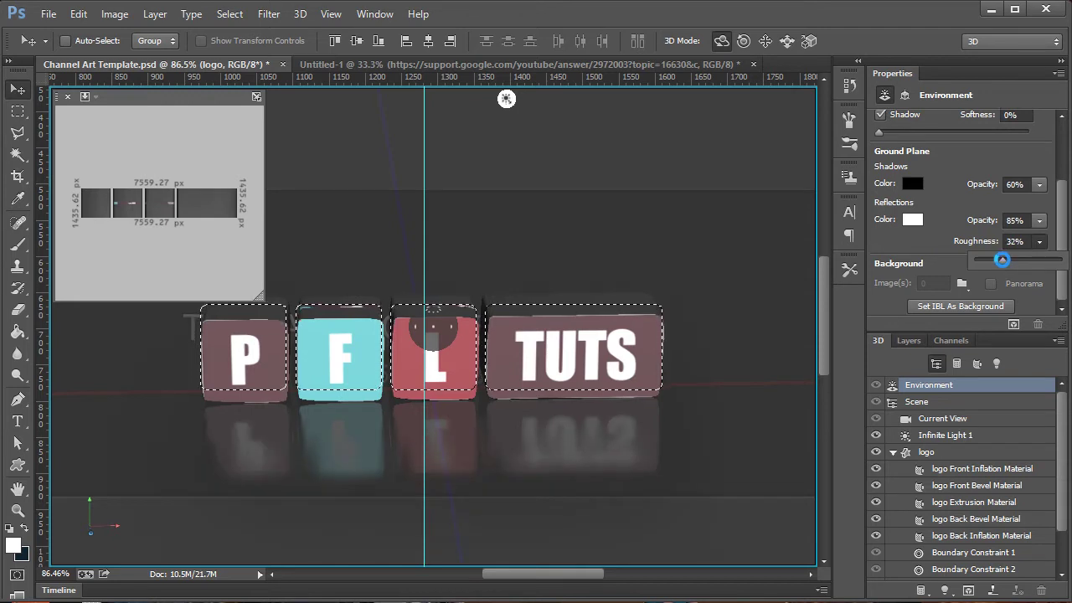
drag(1002, 260, 1011, 262)
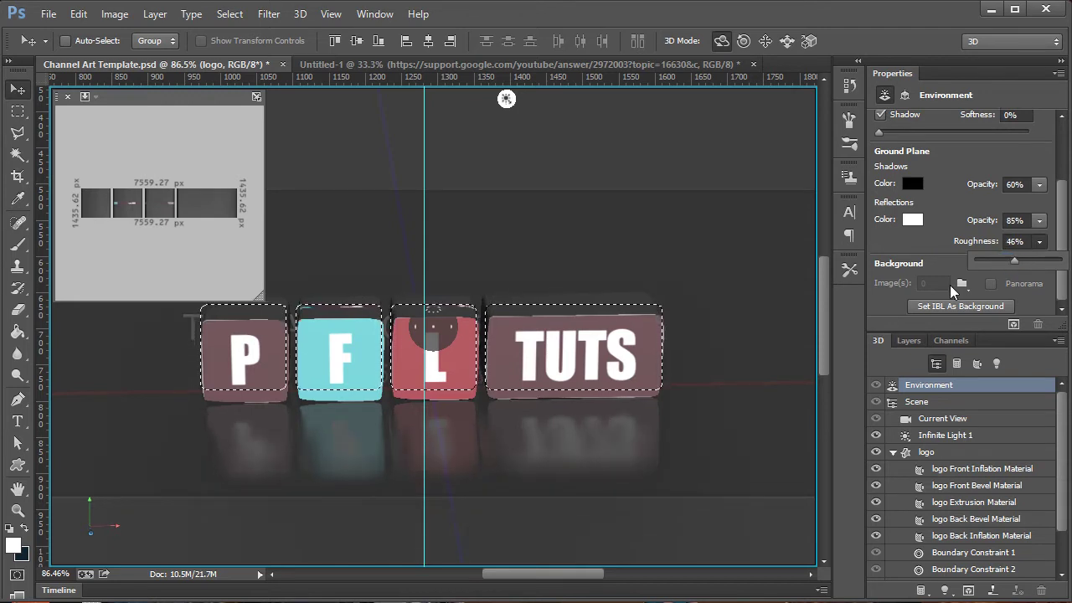
click(1017, 260)
click(1017, 262)
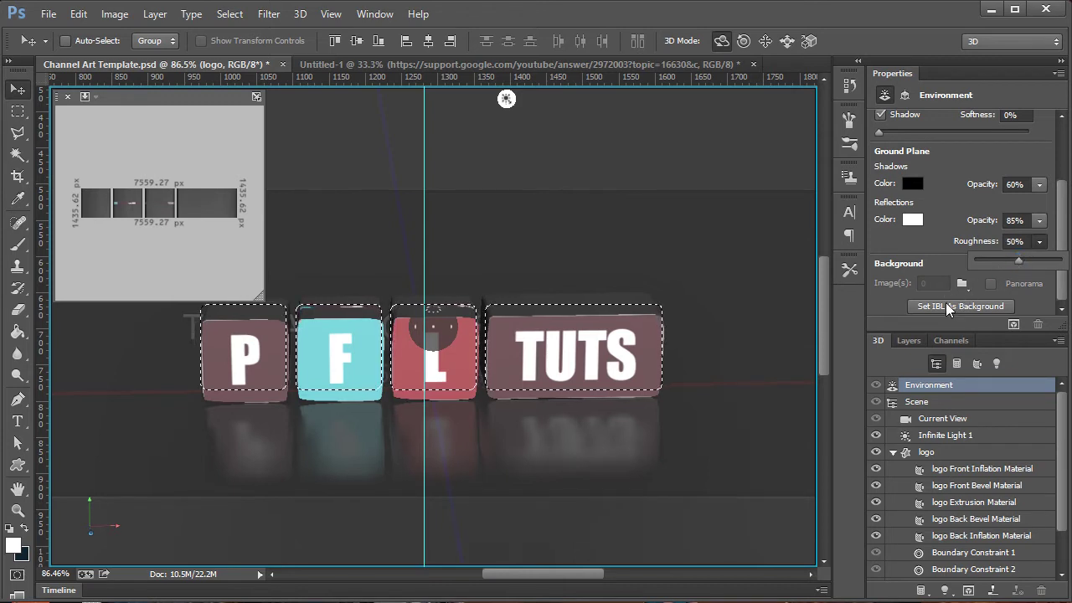
drag(1030, 263, 1025, 266)
Step: Settle reflection roughness at 58%, rotate the infinite light and soften its shadows to about 26%
click(947, 436)
click(947, 436)
mouse_move(545, 204)
mouse_down()
mouse_move(600, 210)
mouse_move(659, 186)
mouse_move(612, 120)
mouse_up()
mouse_move(491, 242)
mouse_down()
mouse_move(526, 203)
mouse_move(463, 262)
mouse_move(478, 253)
mouse_move(491, 280)
mouse_move(534, 314)
mouse_move(519, 320)
mouse_up()
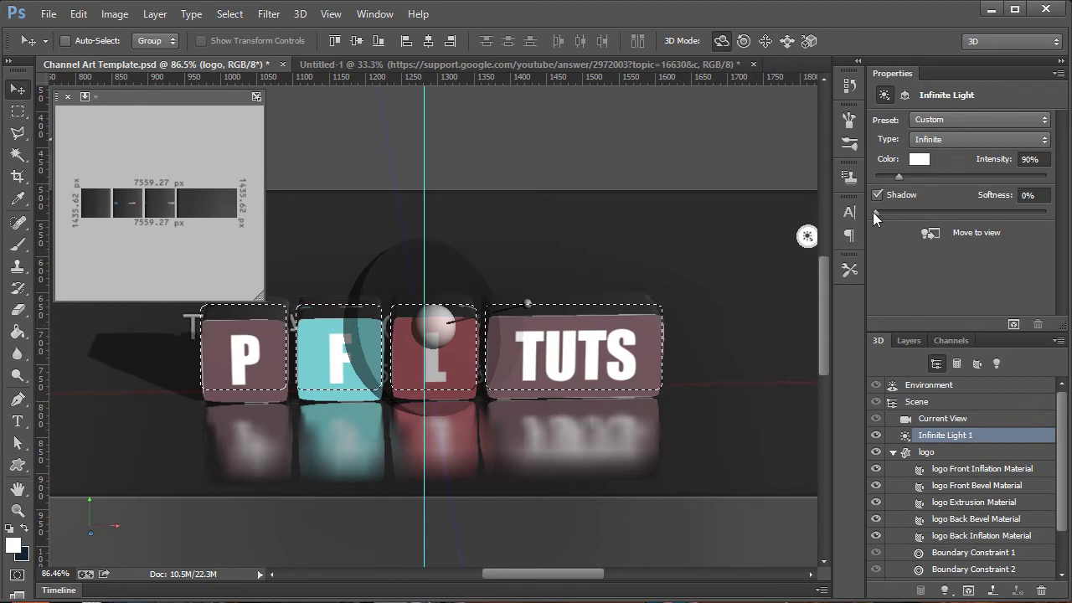
drag(874, 212, 917, 213)
click(921, 402)
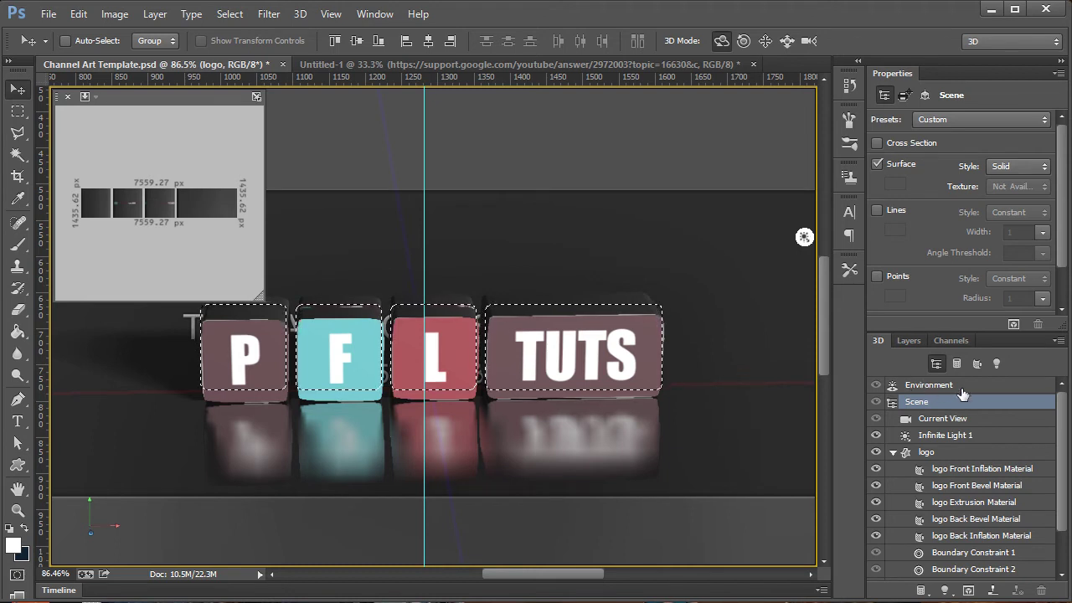
Step: Show the layer stack, collapse the logo textures, select YOUR ART HERE and zoom out to the whole template
click(910, 340)
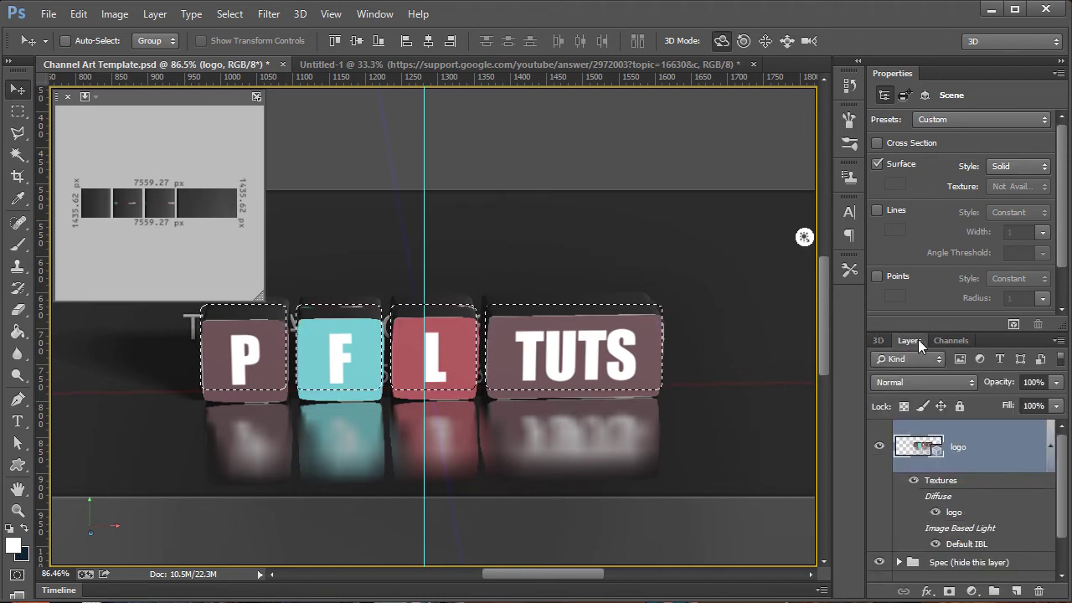
click(1049, 442)
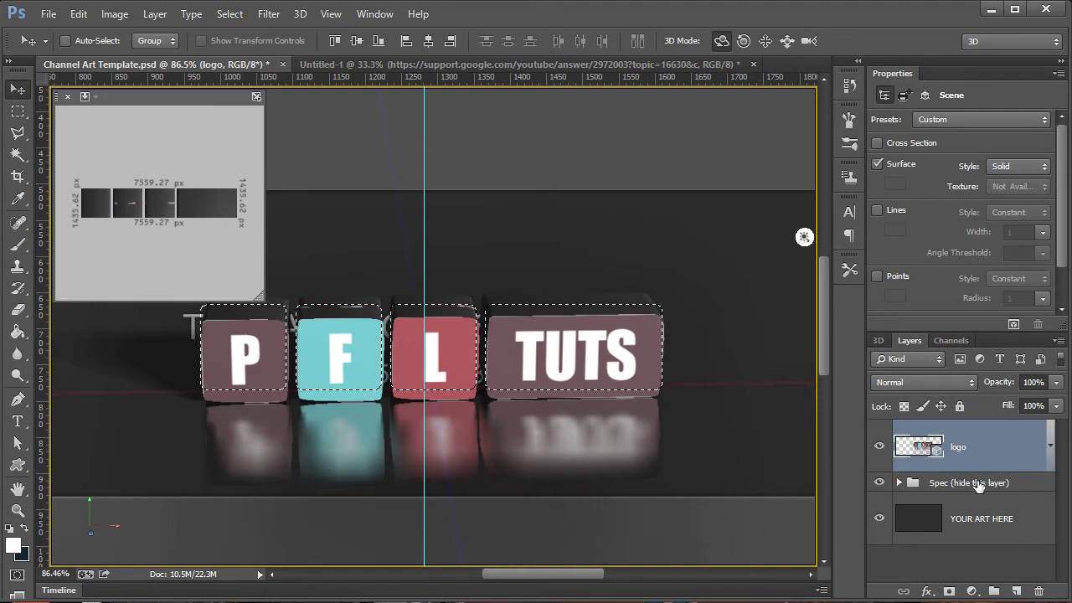
click(974, 521)
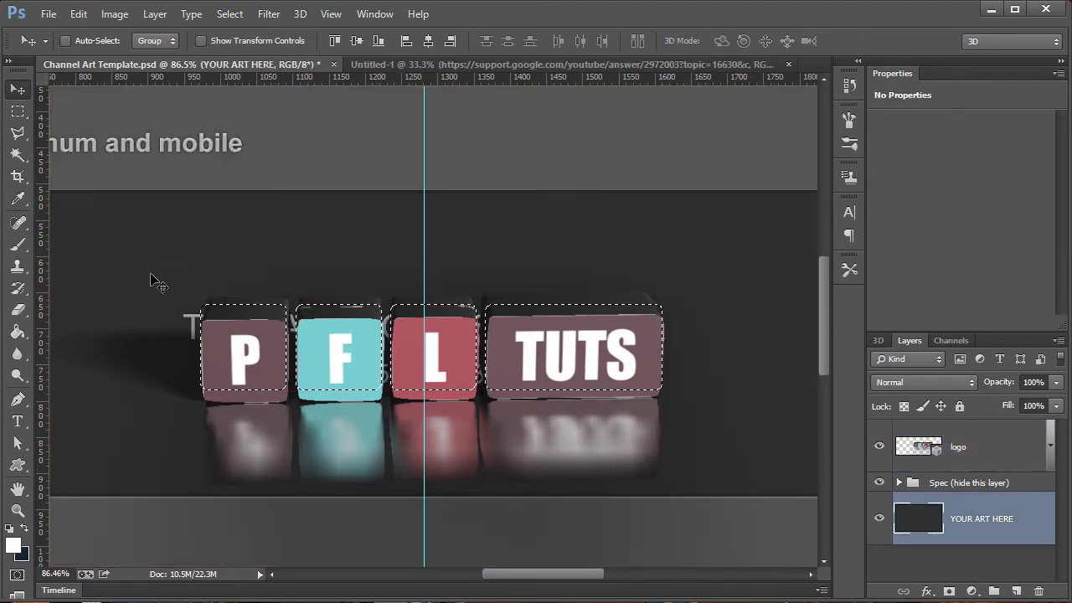
scroll(503, 394, down, 1)
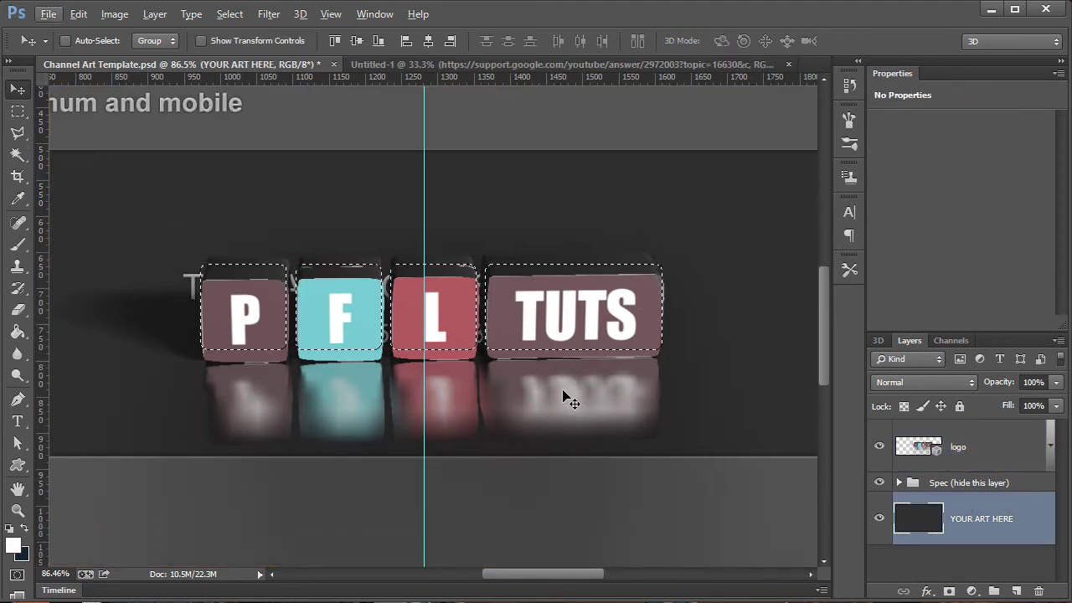
key(ctrl+d)
scroll(540, 337, down, 1)
scroll(540, 337, up, 2)
scroll(540, 337, down, 4)
scroll(541, 343, down, 2)
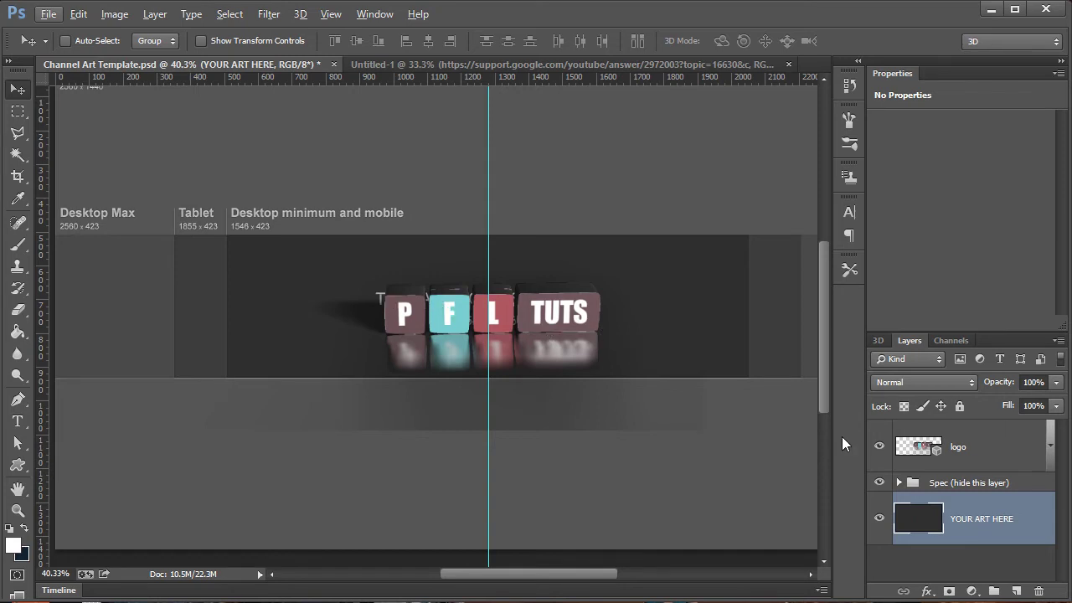
Step: Switch between the logo 3D layer and YOUR ART HERE, ending with the logo selected
click(991, 444)
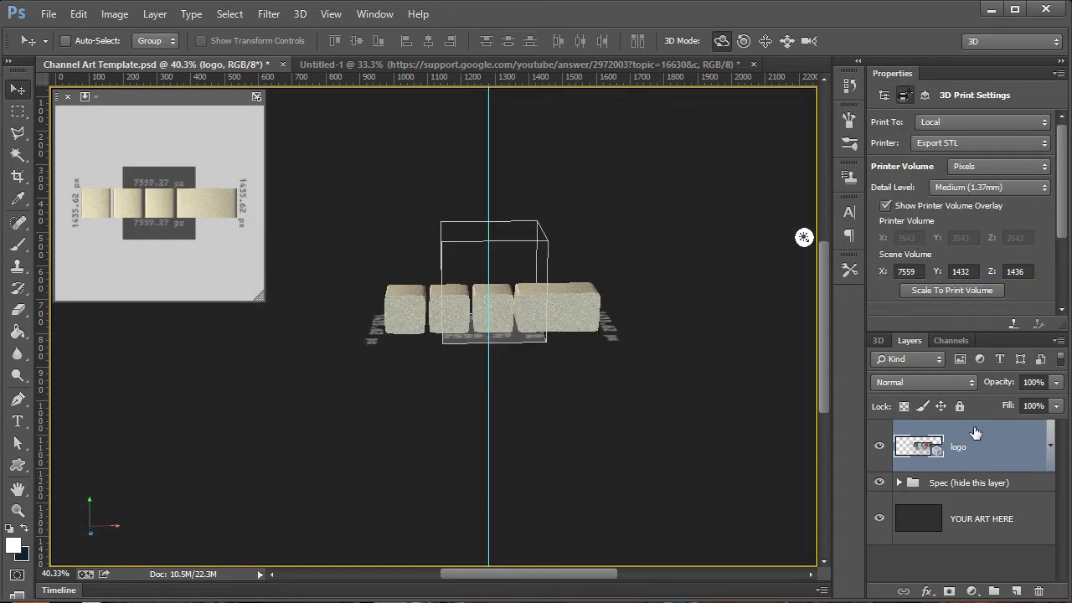
click(982, 515)
click(1019, 450)
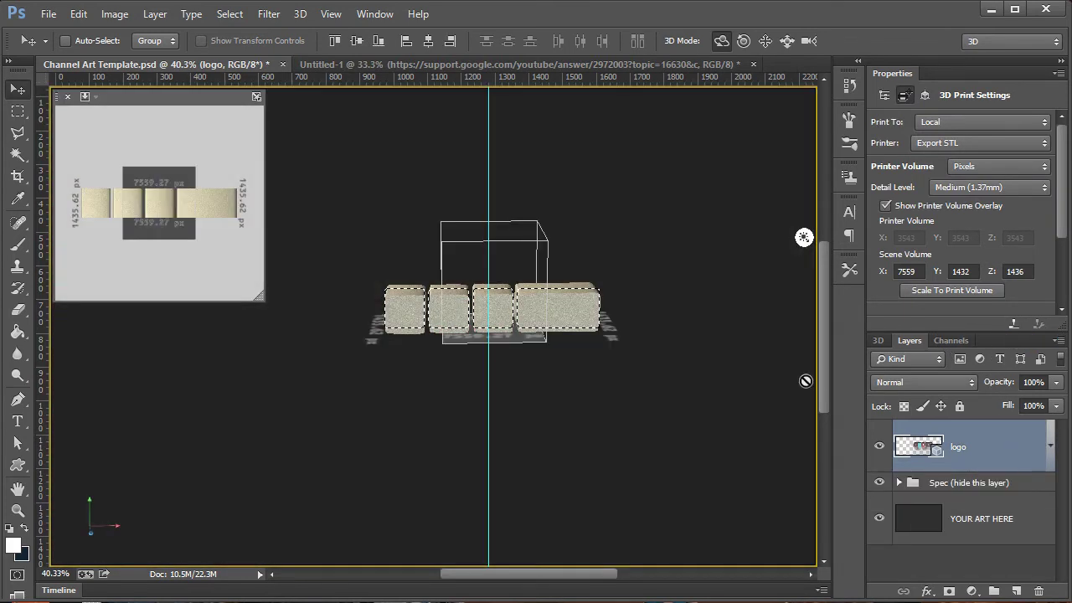
Step: With the Paint Bucket tool, set the foreground colour to dark navy #1f2833
click(985, 519)
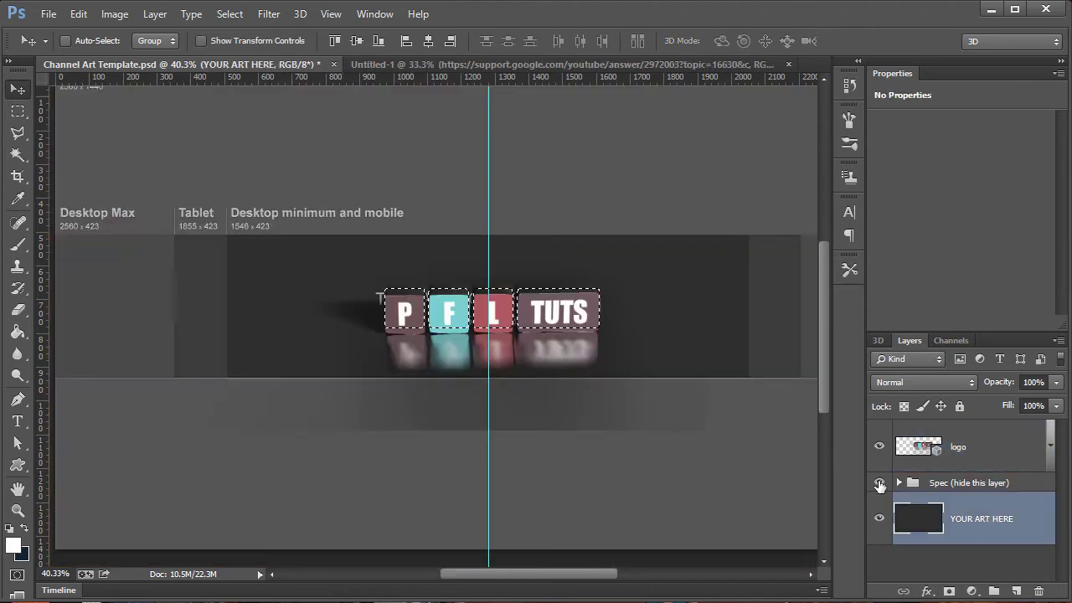
click(20, 333)
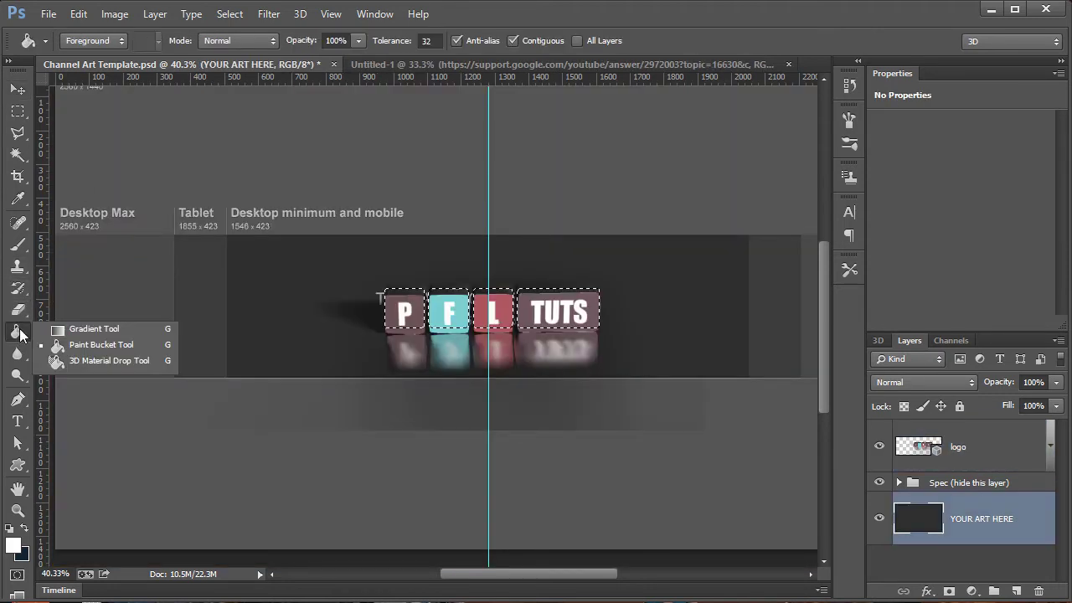
click(25, 531)
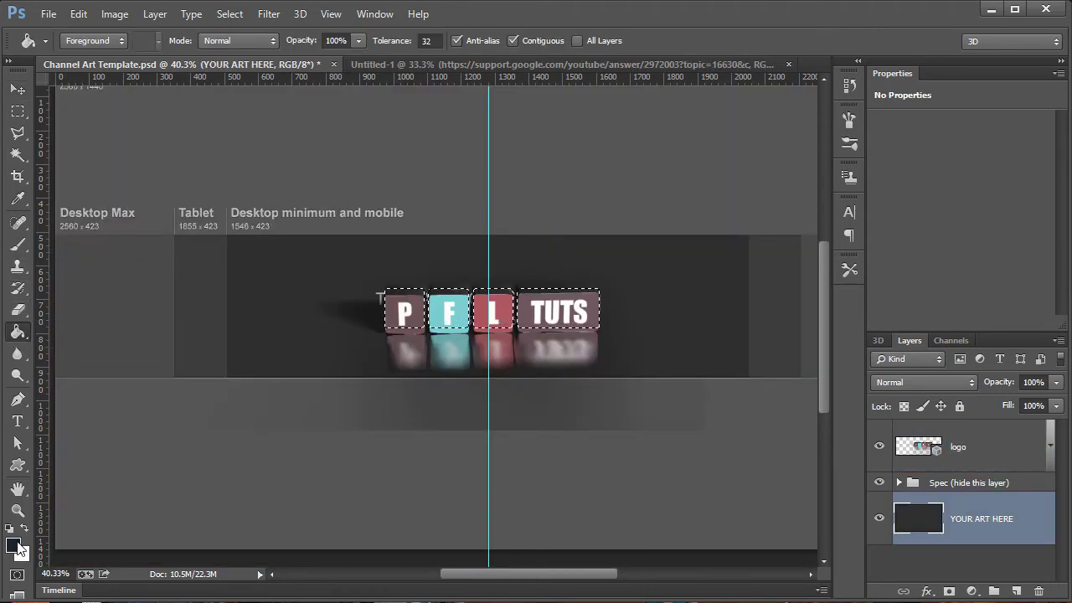
key(i)
click(14, 545)
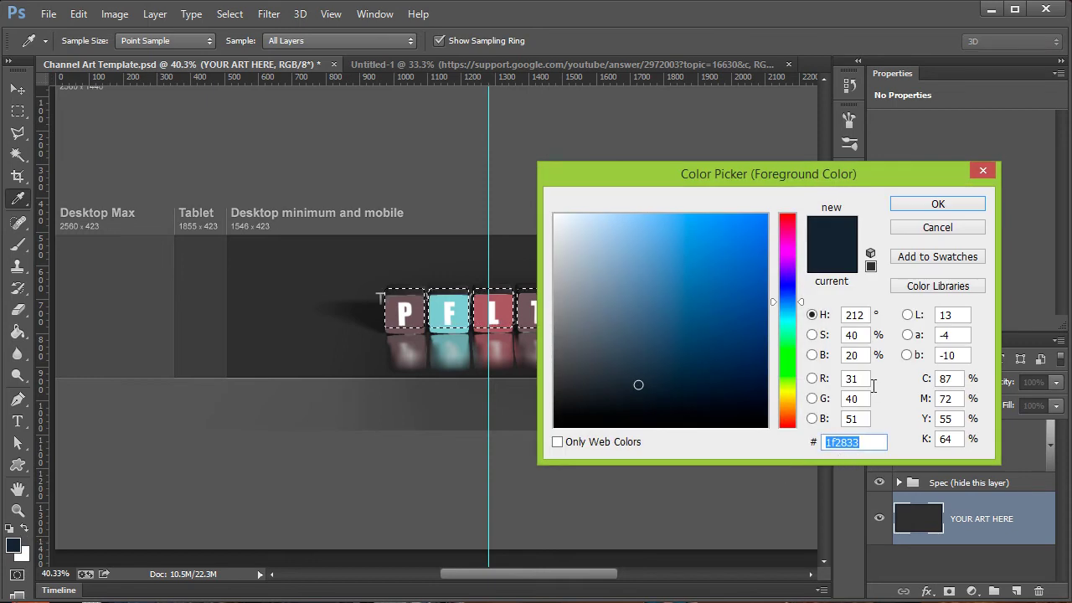
click(936, 204)
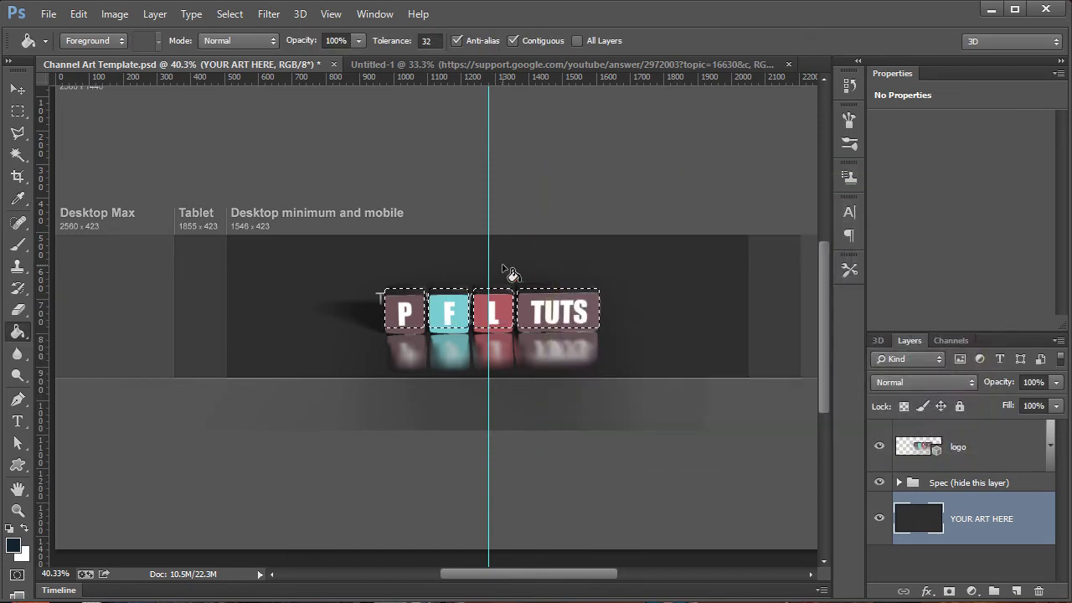
Step: Add Layer 1 above the Spec group and fill it with the navy while the logo is hidden
click(994, 485)
click(1015, 591)
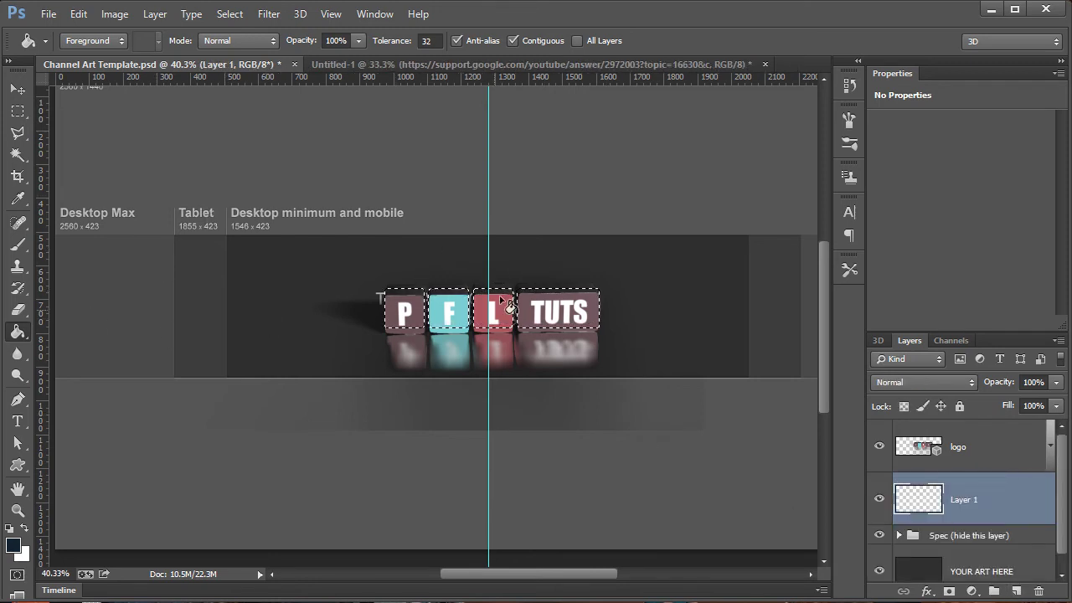
scroll(617, 307, down, 1)
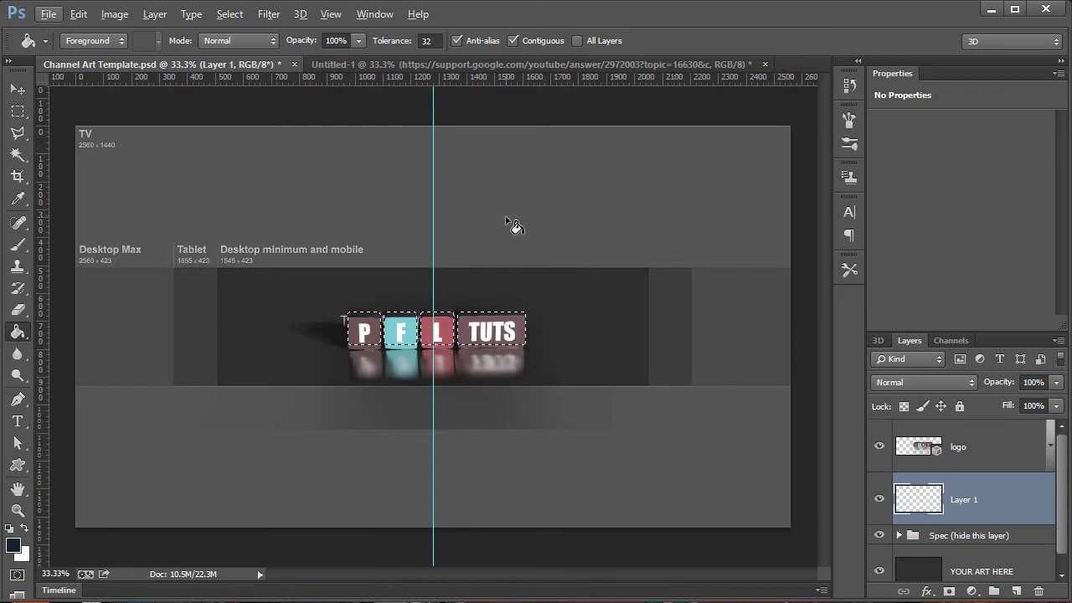
click(878, 447)
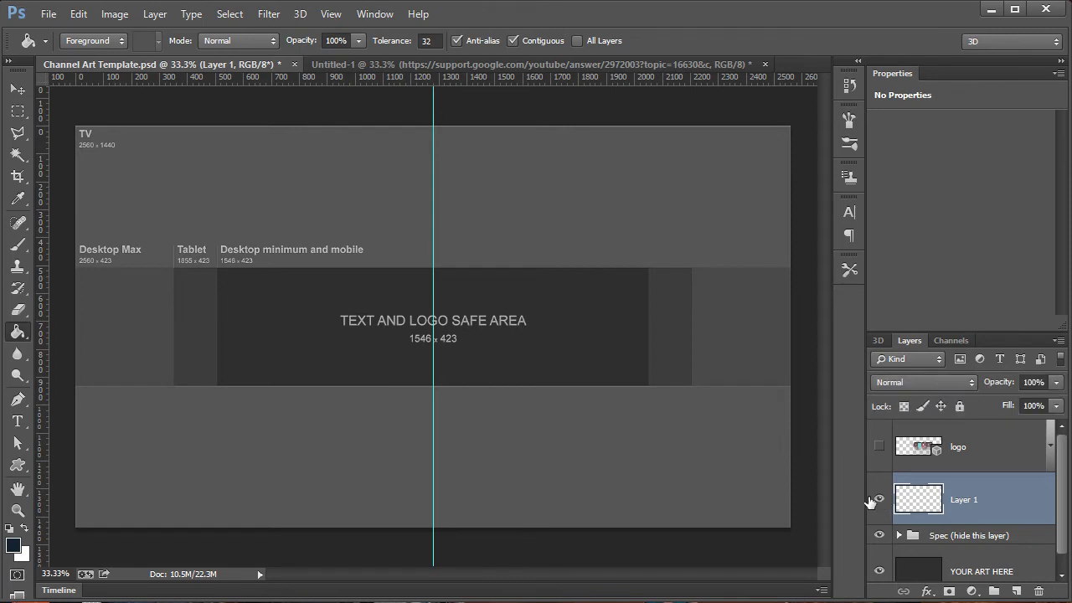
click(645, 314)
click(878, 450)
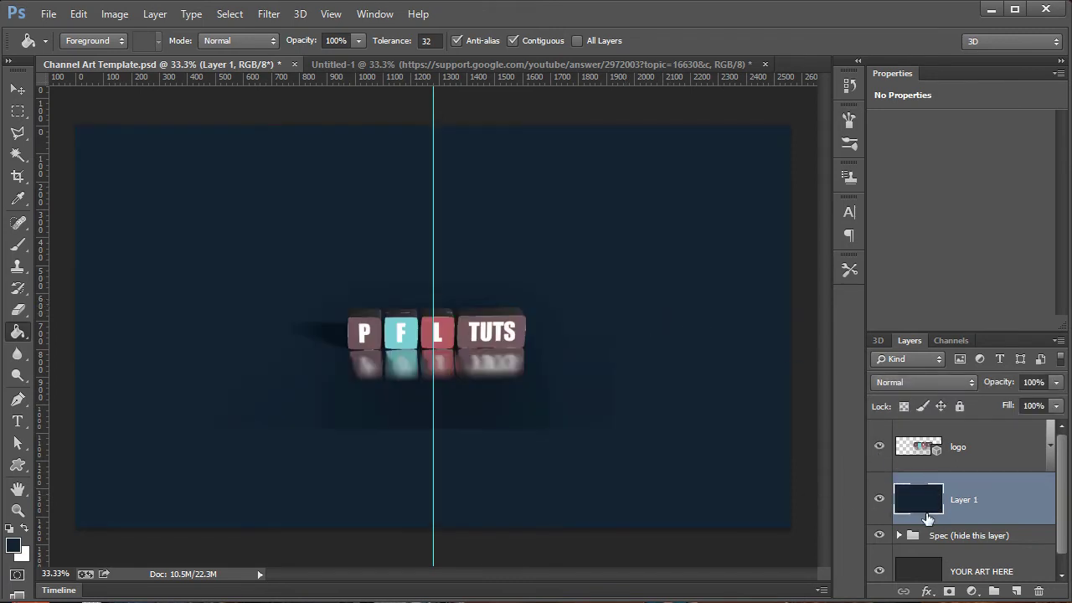
Step: Switch to the radial Gradient tool with default colours swapped, testing and undoing one gradient
right_click(20, 333)
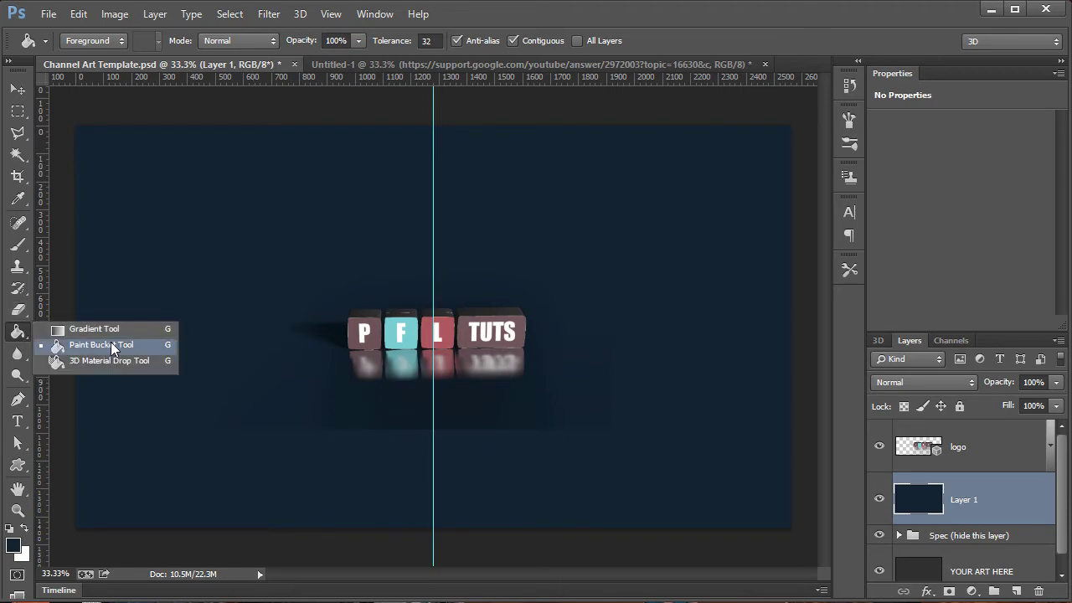
click(111, 333)
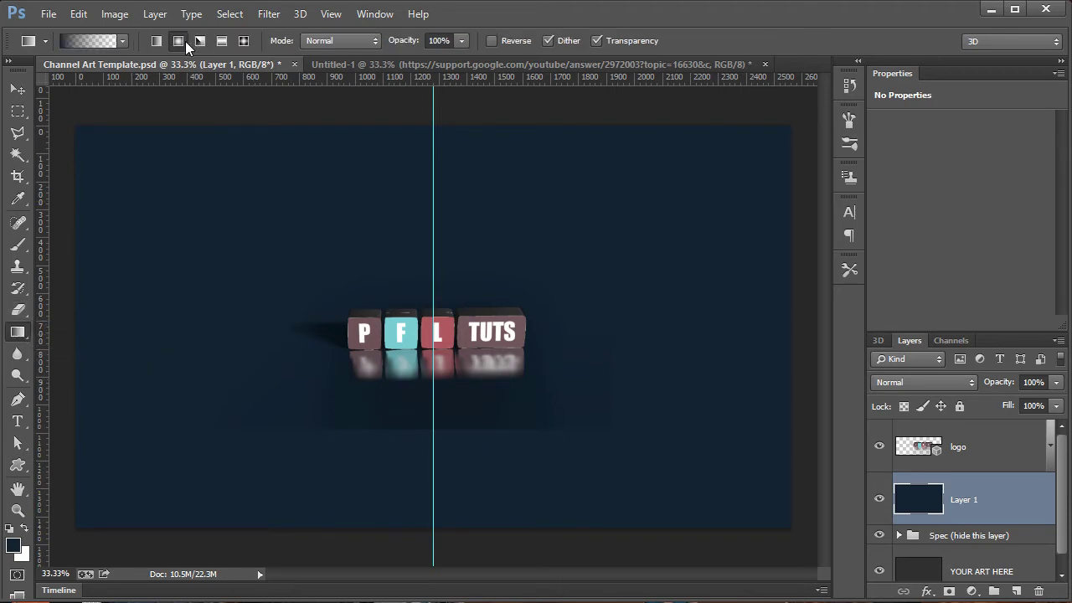
key(d)
key(x)
key(x)
drag(436, 327, 1039, 362)
key(ctrl+z)
Step: On a new Layer 2, draw a radial gradient from the logo out to the right edge
click(1016, 592)
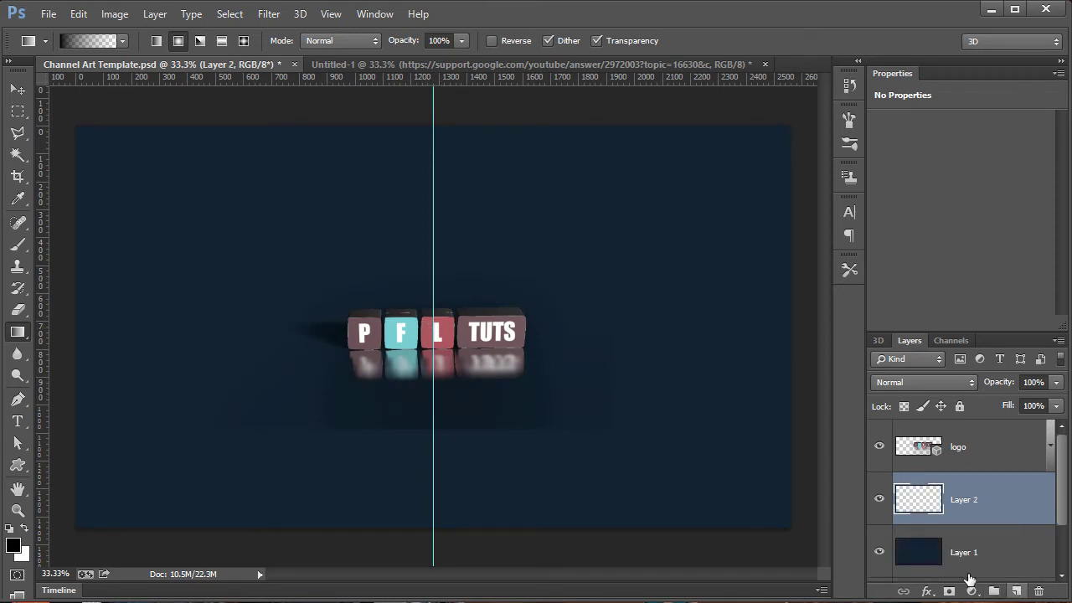
drag(420, 328, 1009, 374)
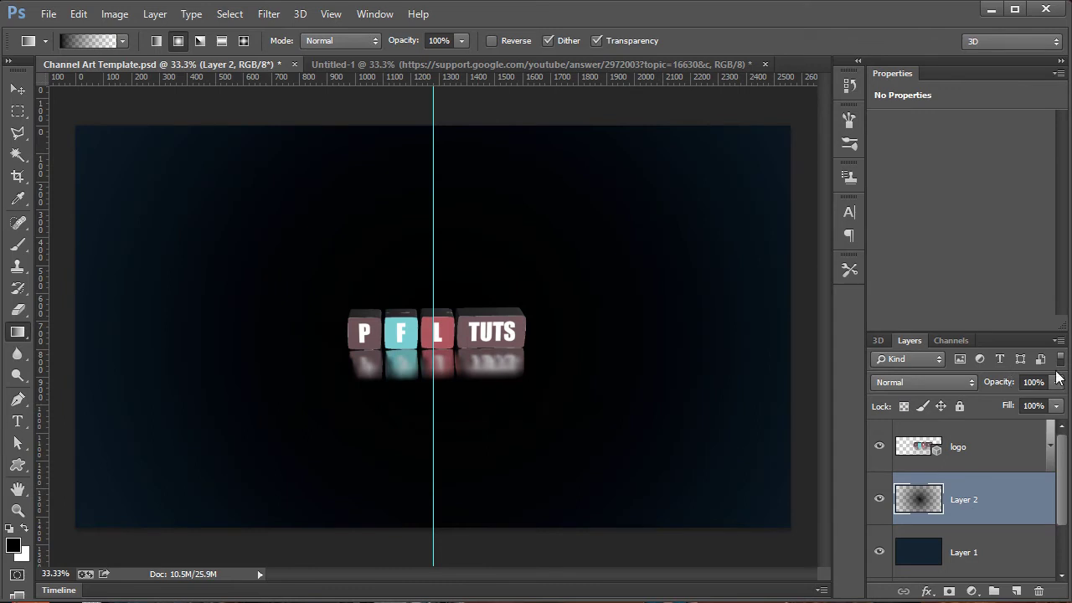
key(ctrl+z)
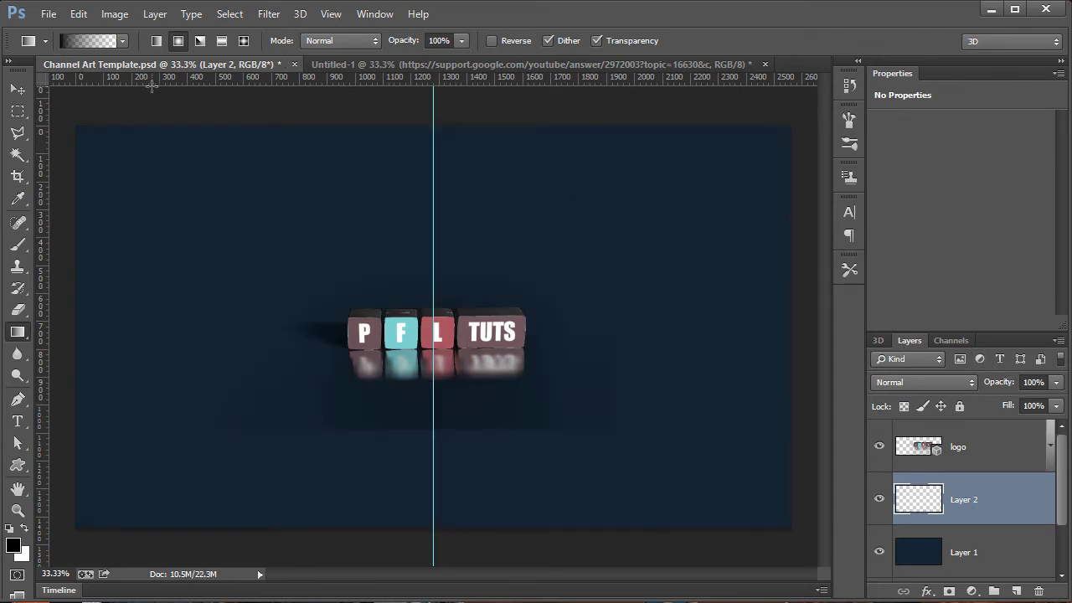
drag(416, 317, 92, 311)
key(ctrl+z)
drag(437, 333, 451, 488)
key(ctrl+z)
drag(433, 331, 441, 544)
key(ctrl+z)
drag(436, 333, 808, 331)
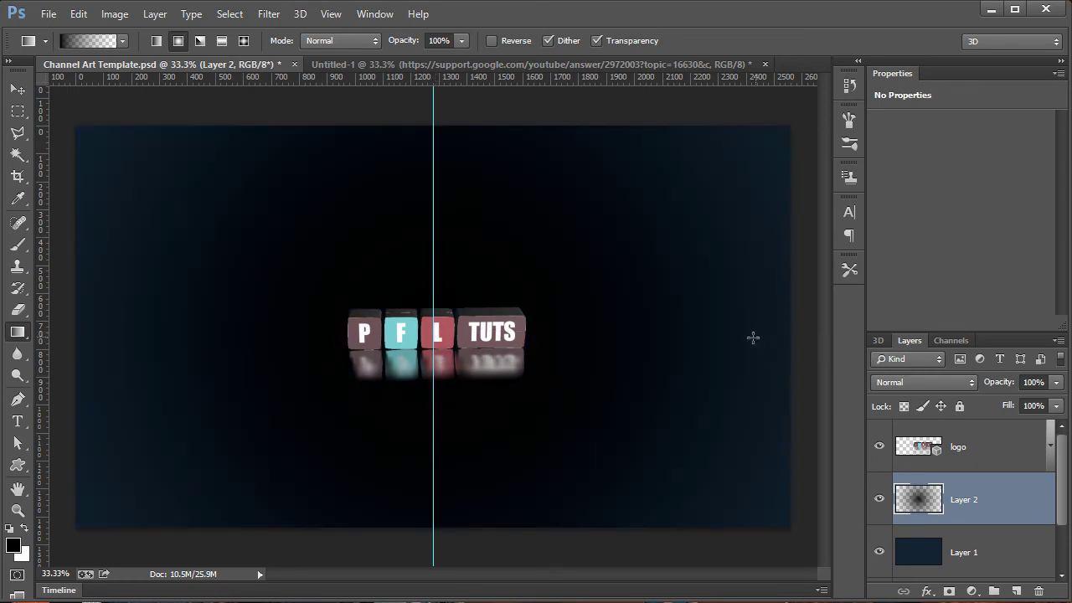
Step: Invert the gradient into a white glow and set Layer 2 opacity to about 81%
key(ctrl+i)
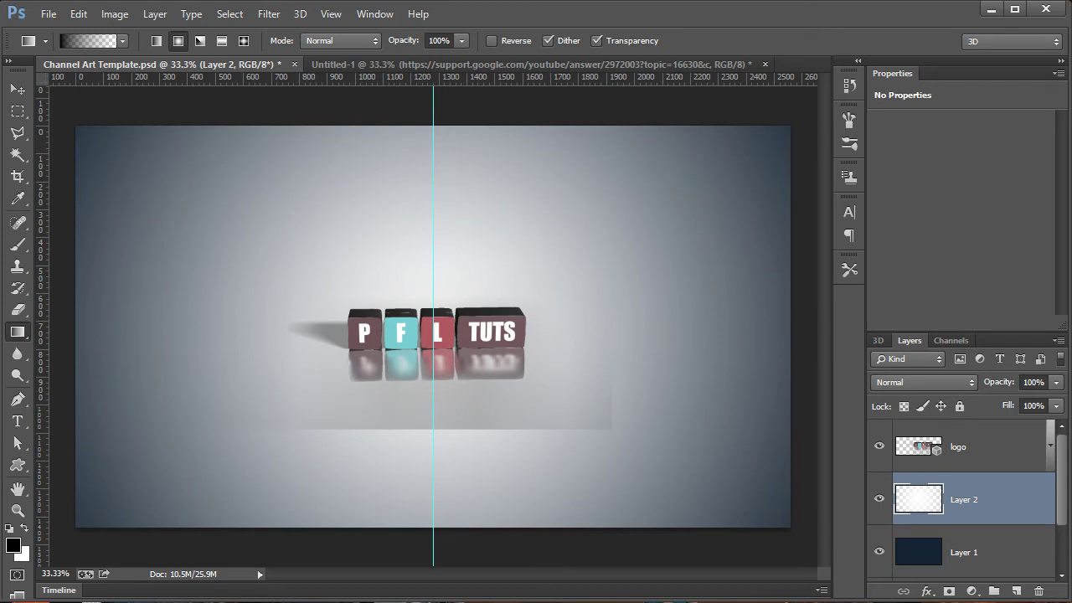
click(1056, 382)
drag(1028, 396, 1044, 405)
click(1023, 464)
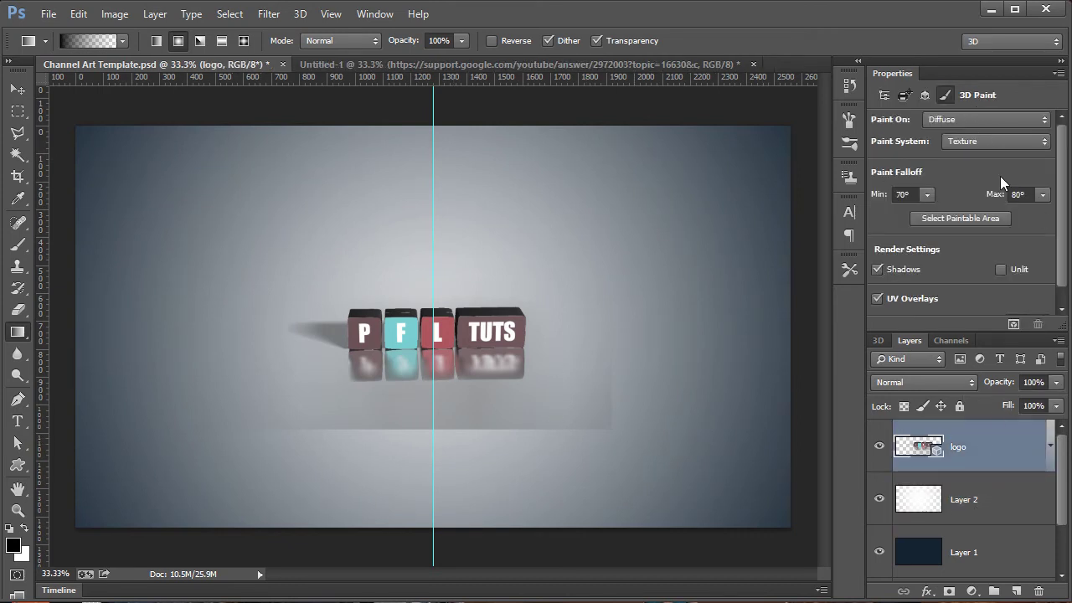
Step: Partly render the 3D logo for crisper reflections, then begin a Clipboard-preset new document
click(1014, 322)
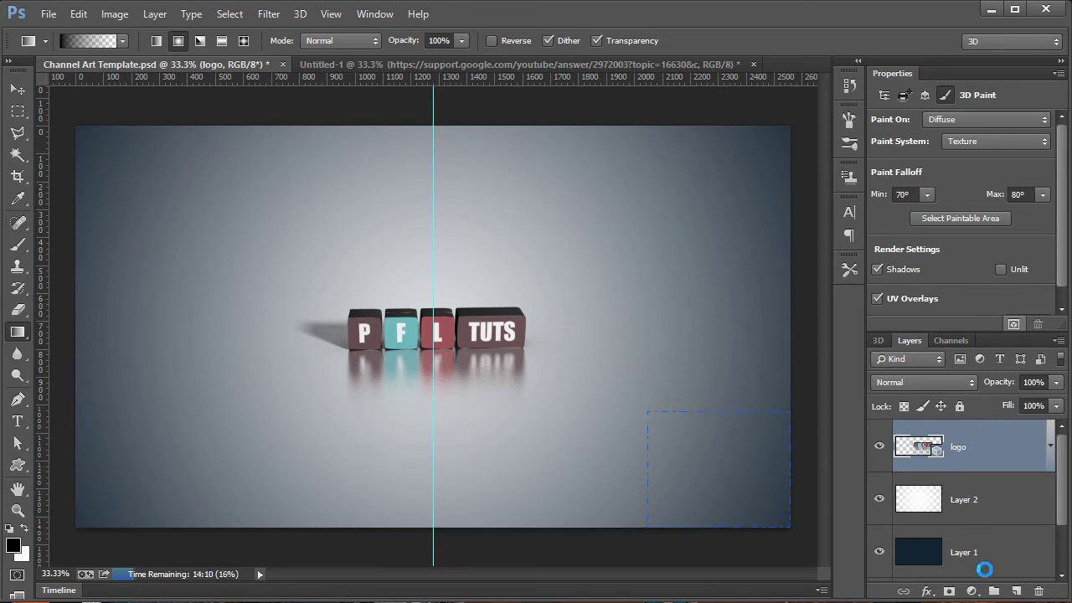
key(Escape)
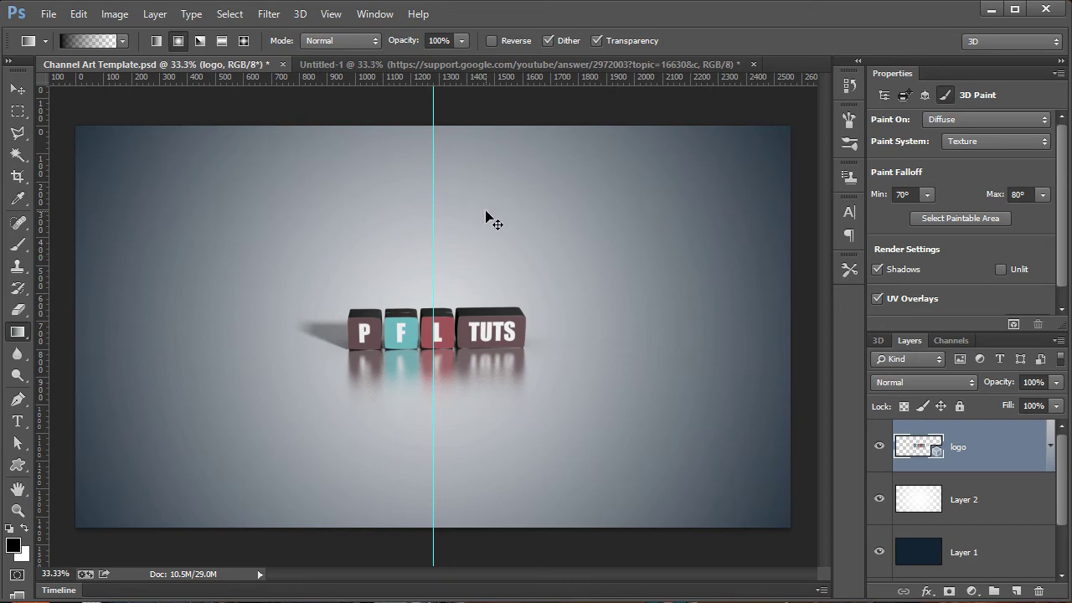
key(ctrl+n)
Step: Create the clipboard-sized document, paste the screenshot and crop it to the menu button bar
key(Return)
key(ctrl+v)
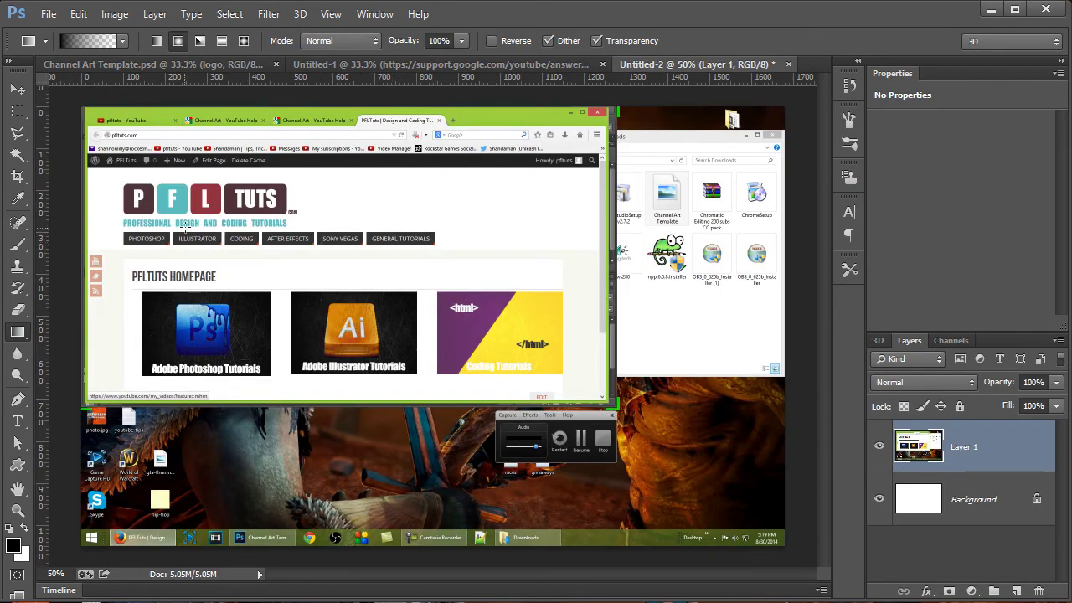
scroll(151, 215, up, 6)
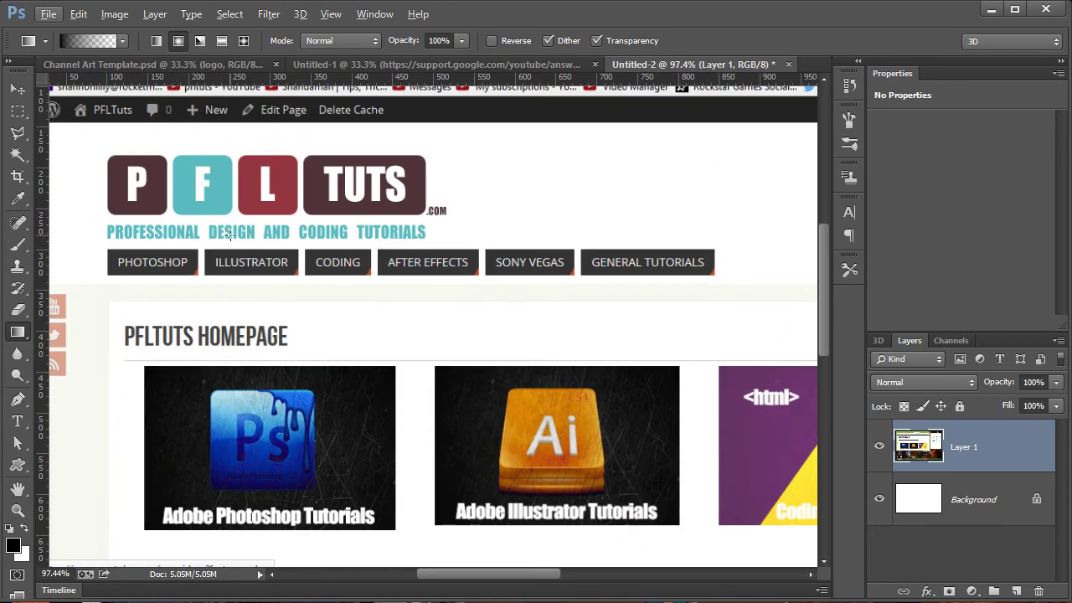
click(19, 181)
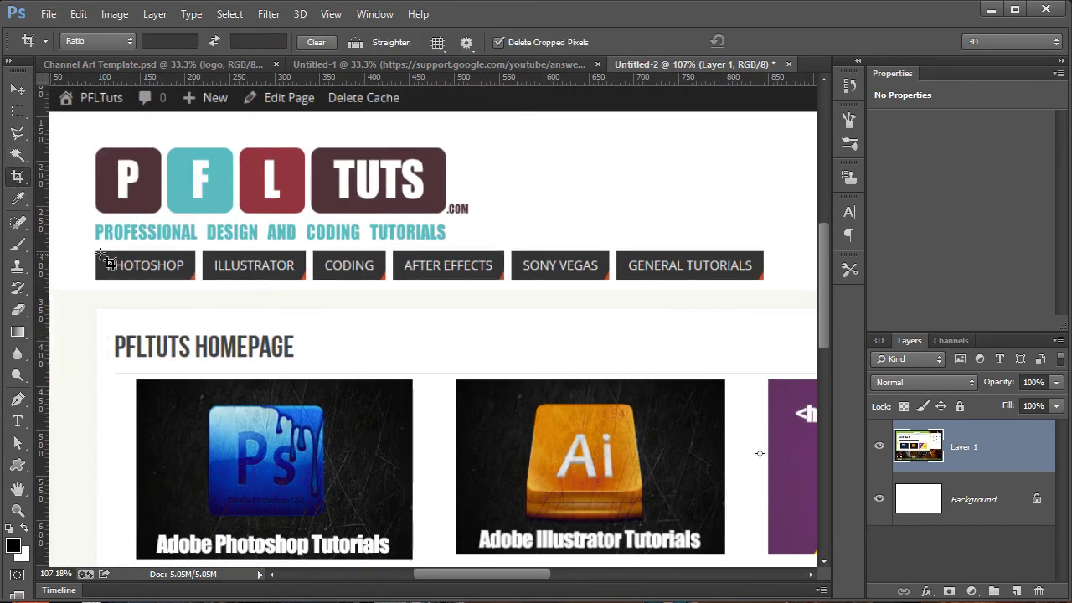
drag(92, 250, 770, 284)
key(Return)
Step: Delete the Background layer of Untitled-2
click(963, 499)
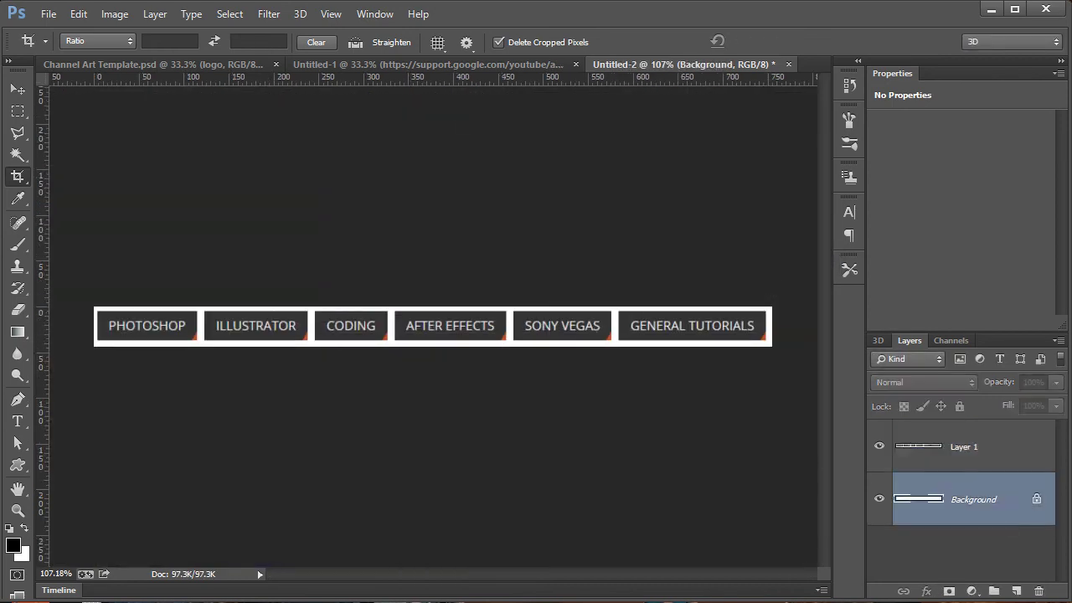
click(1038, 591)
key(Return)
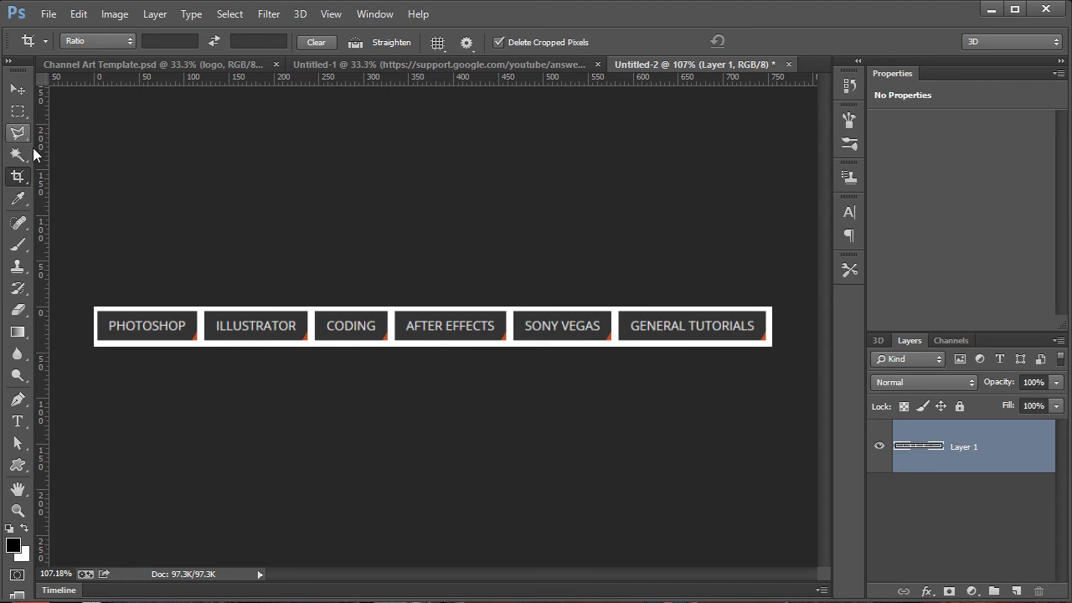
Step: Select the white border around the buttons with the Magic Wand at tolerance 100
click(18, 154)
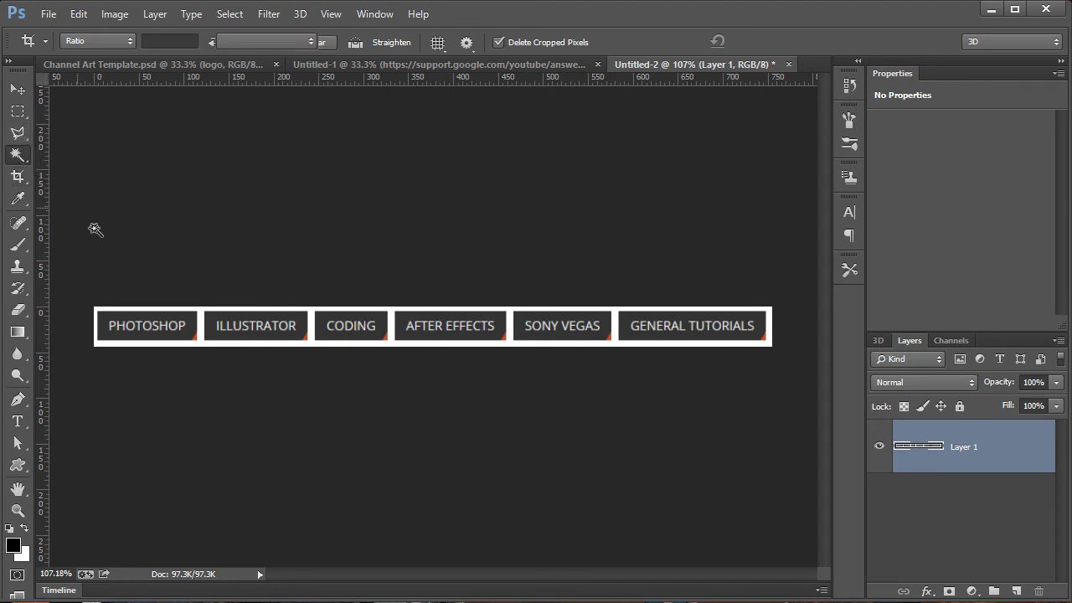
click(203, 336)
click(387, 40)
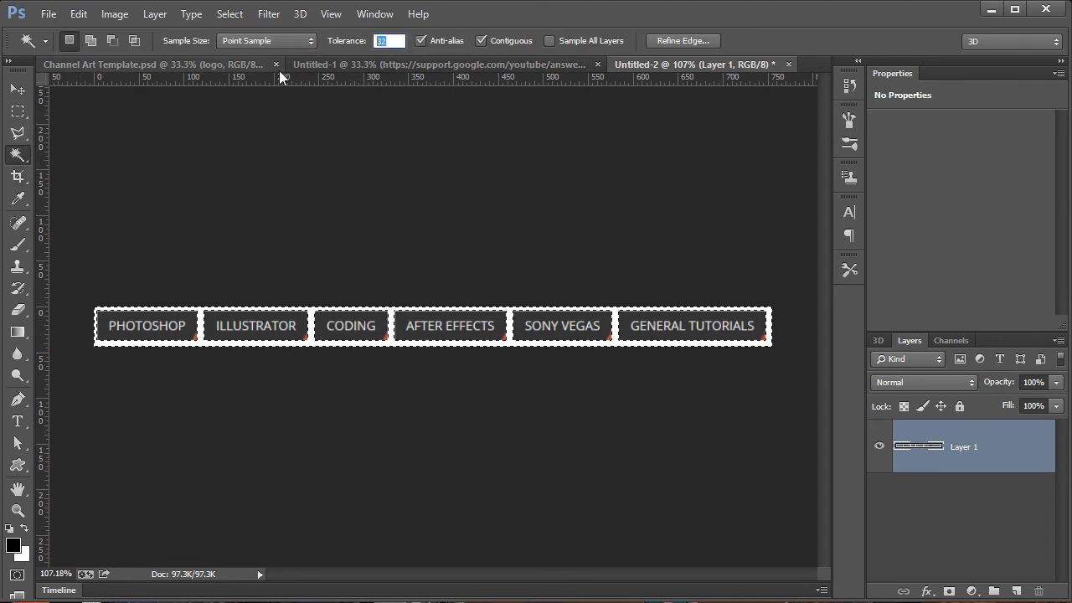
text(100)
click(311, 346)
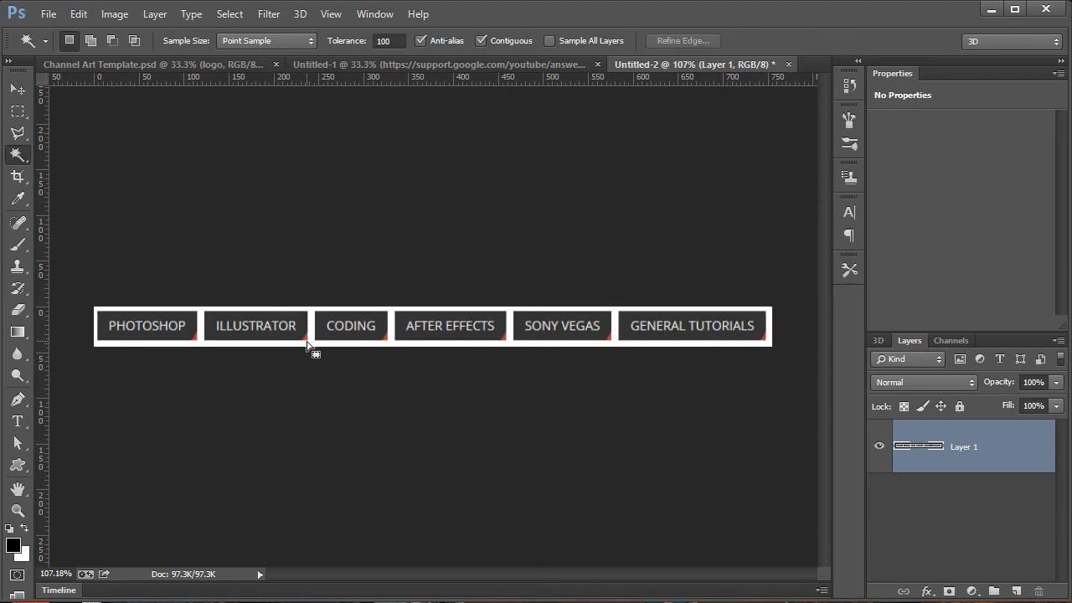
click(311, 339)
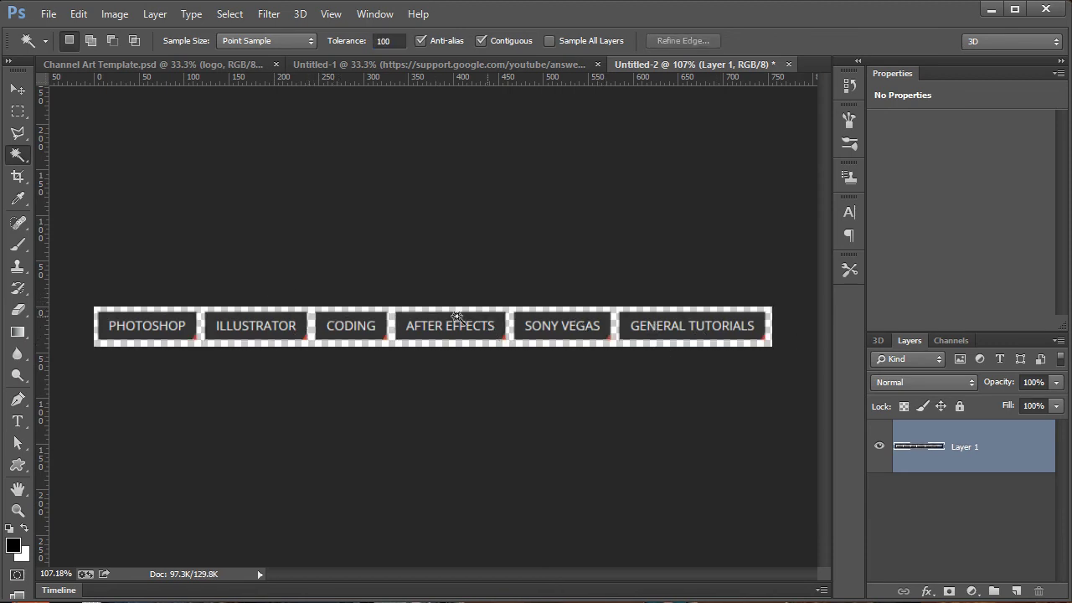
click(198, 331)
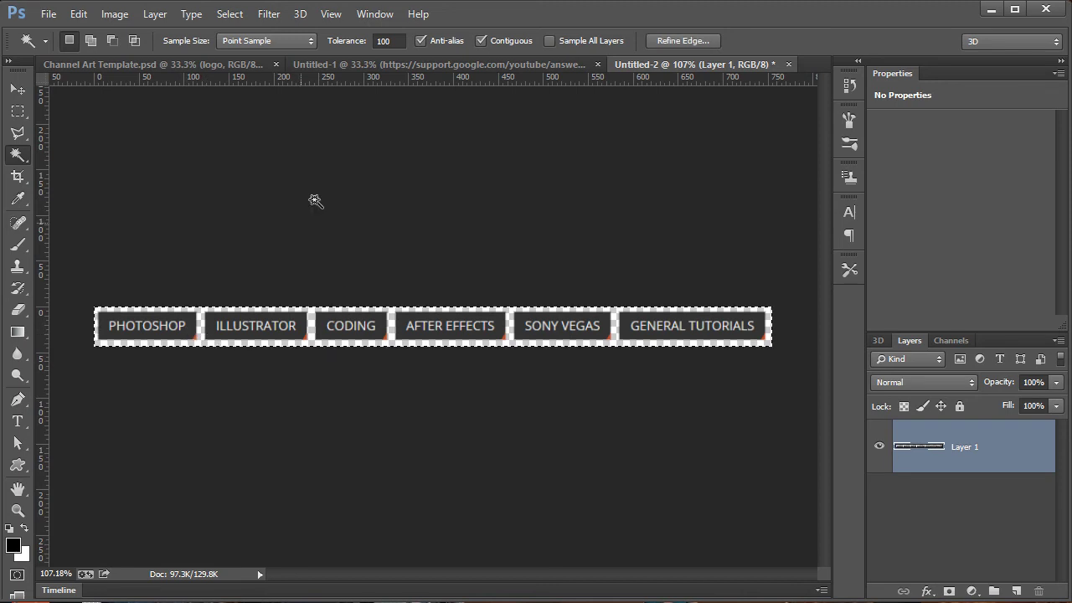
Step: Paste the button strip into Channel Art Template, accepting the profile conversion, and move it down
click(146, 65)
key(ctrl+v)
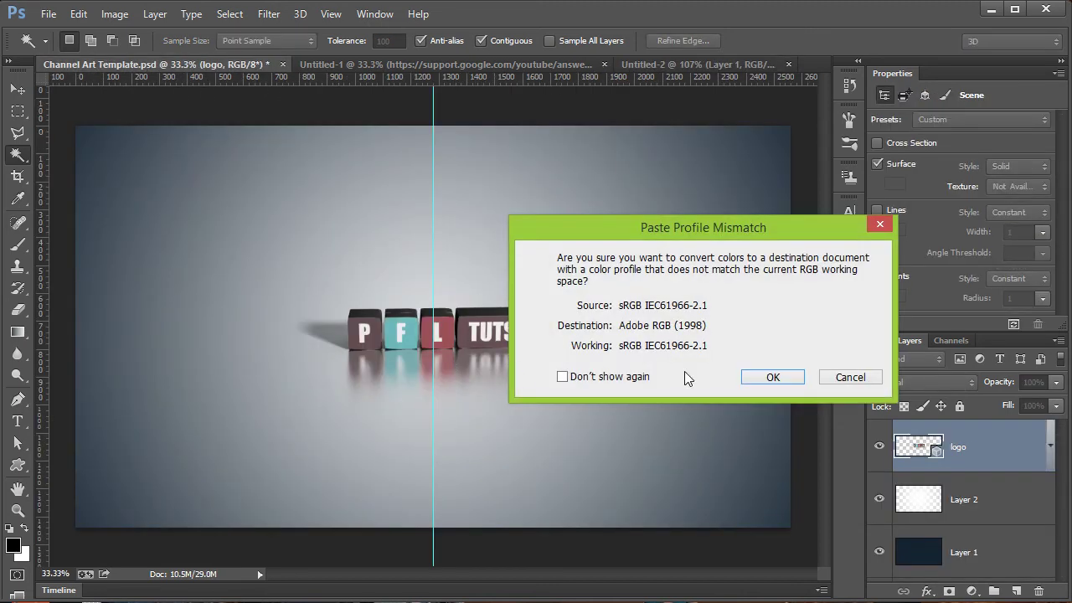
click(760, 378)
key(v)
drag(463, 240, 470, 277)
Step: Lower the dark overlay Layer 1 to 20% opacity and nudge it slightly
scroll(982, 490, down, 1)
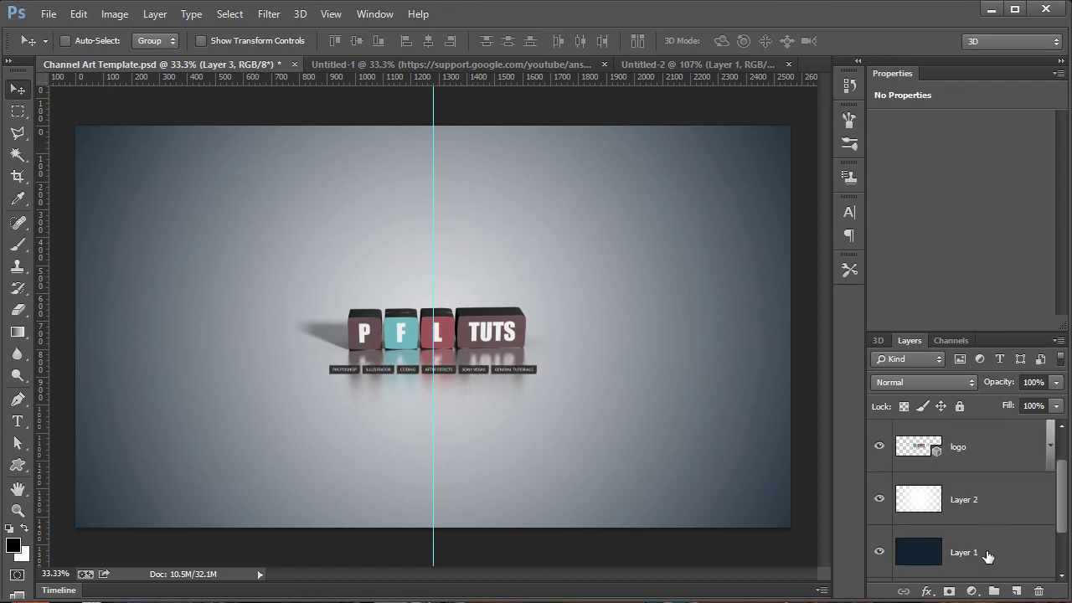
click(988, 557)
drag(1057, 387, 993, 411)
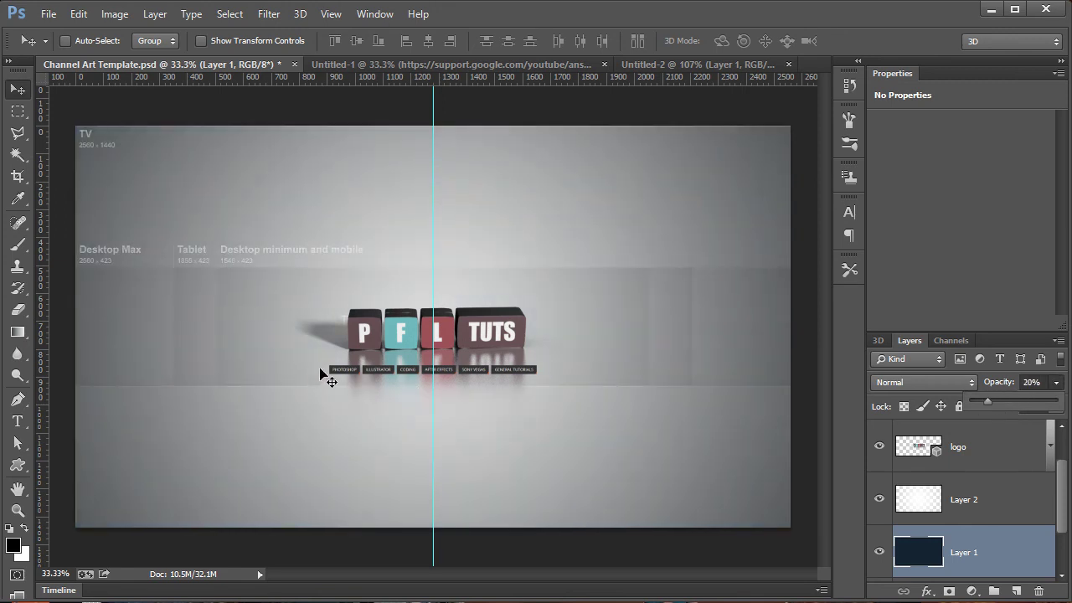
scroll(525, 385, up, 5)
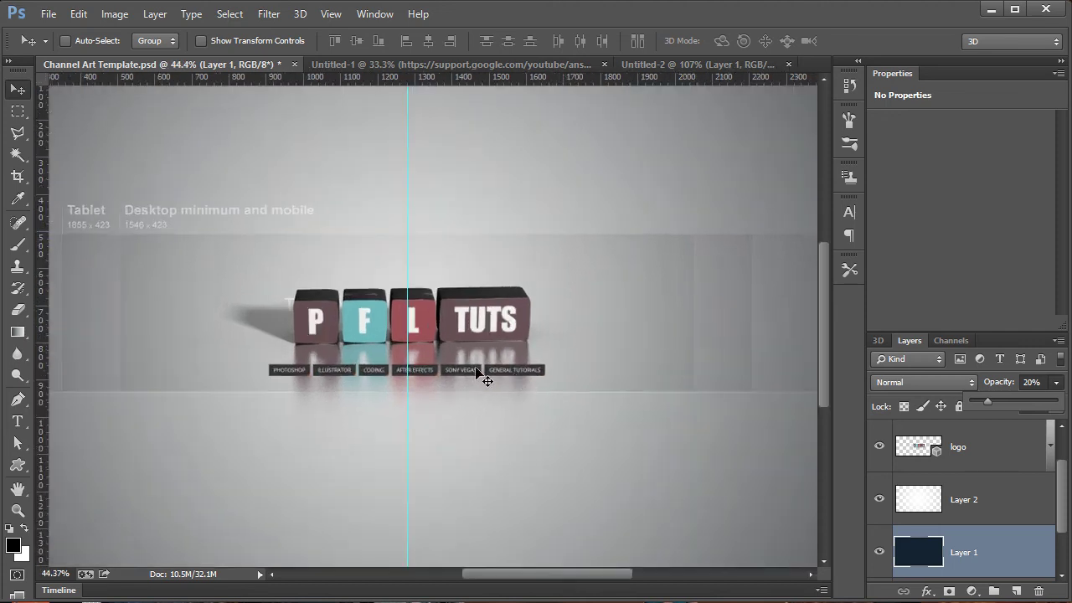
scroll(524, 419, up, 1)
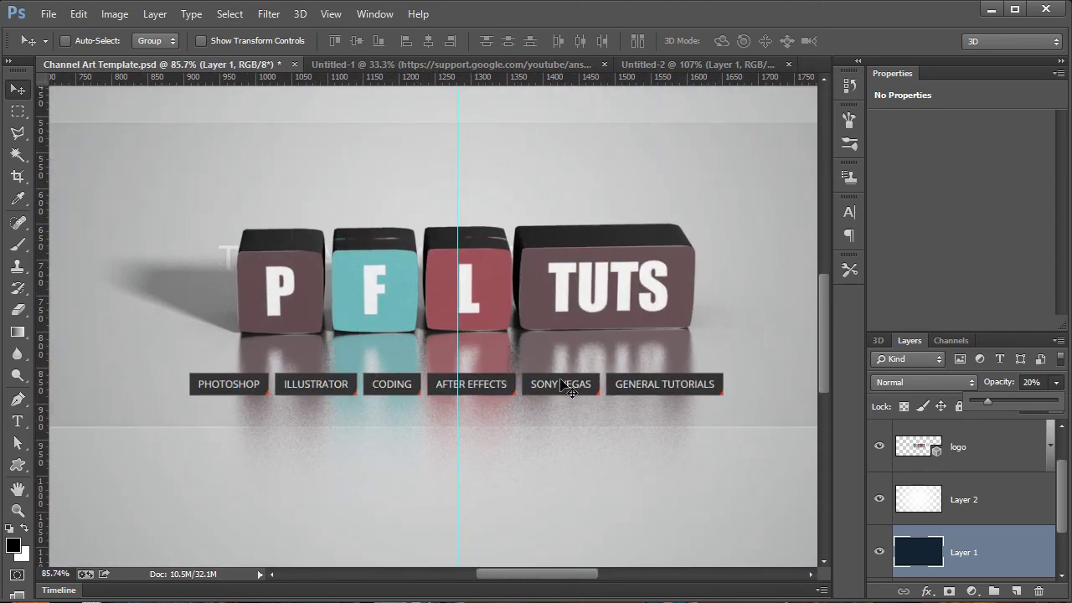
click(516, 223)
mouse_move(530, 223)
mouse_down()
mouse_move(543, 213)
mouse_move(543, 232)
mouse_up()
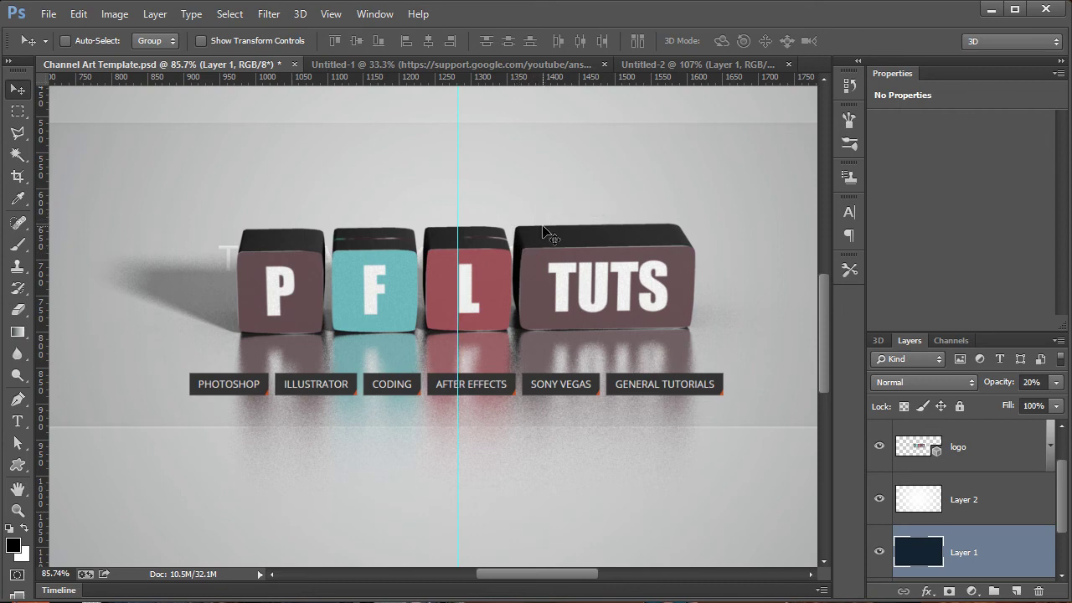
Step: Position the button strip, Layer 3, just beneath the PFL TUTS blocks
scroll(1009, 465, up, 1)
click(1007, 456)
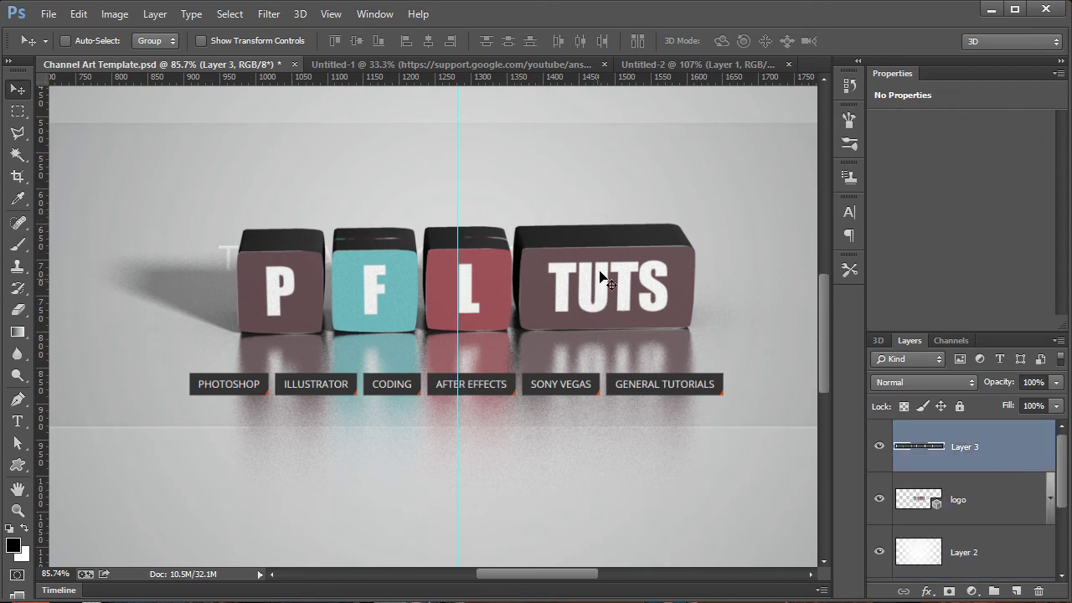
drag(602, 186, 602, 211)
drag(595, 277, 588, 242)
Step: Add the text 'Design Is Our Lives' below the buttons
click(18, 421)
click(286, 409)
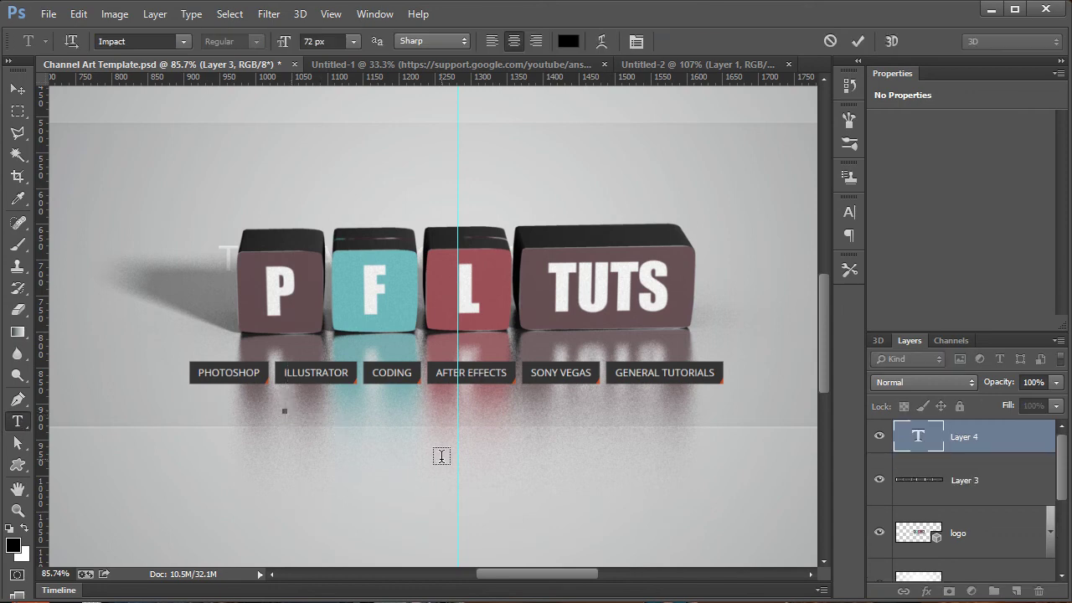
text(Design Is)
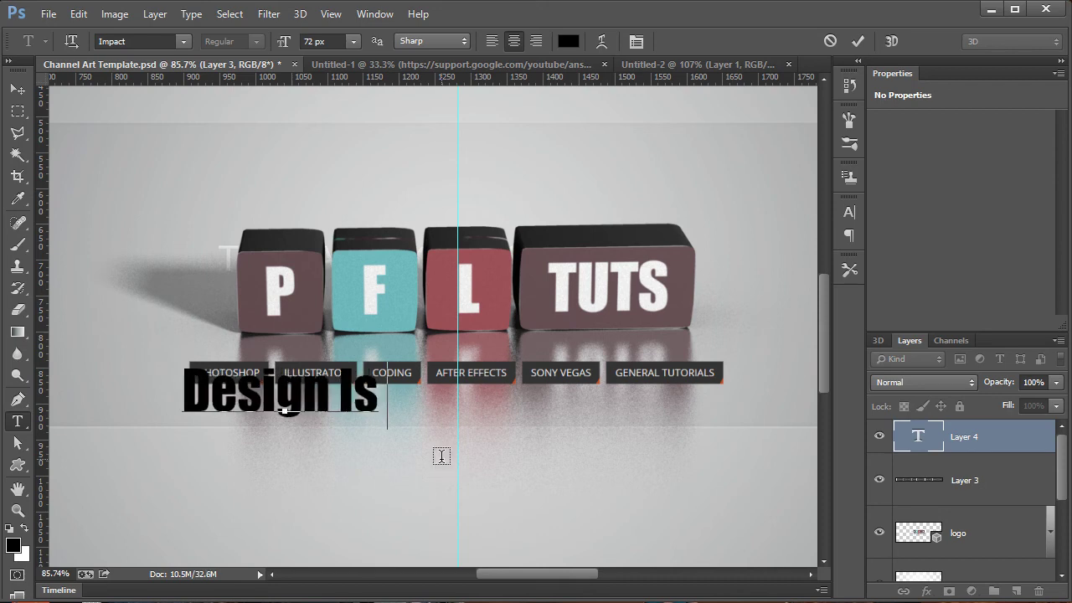
text( Our Lives)
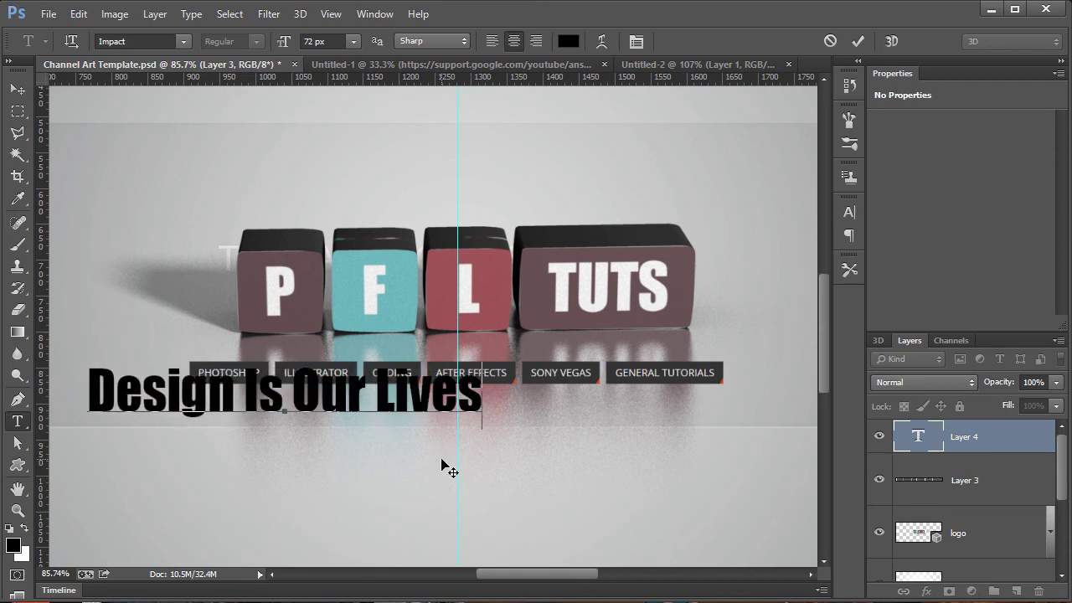
Step: Set the tagline font to MV Boli, keep it black, and commit the text
key(ctrl+a)
click(138, 38)
scroll(140, 36, down, 5)
scroll(140, 36, down, 4)
scroll(140, 36, down, 5)
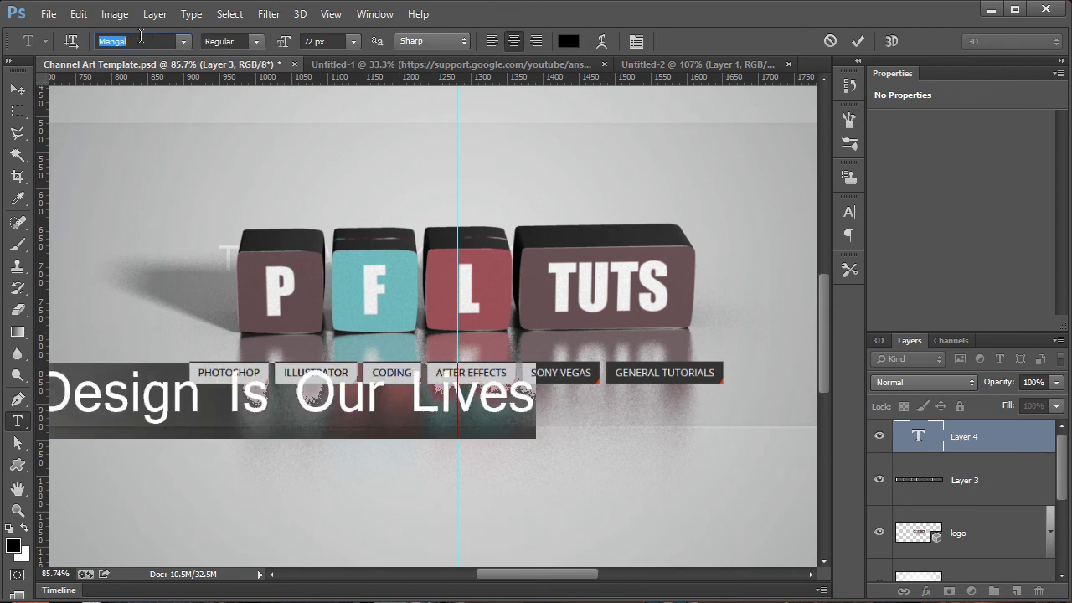
scroll(142, 36, down, 5)
scroll(144, 40, down, 1)
scroll(143, 37, up, 1)
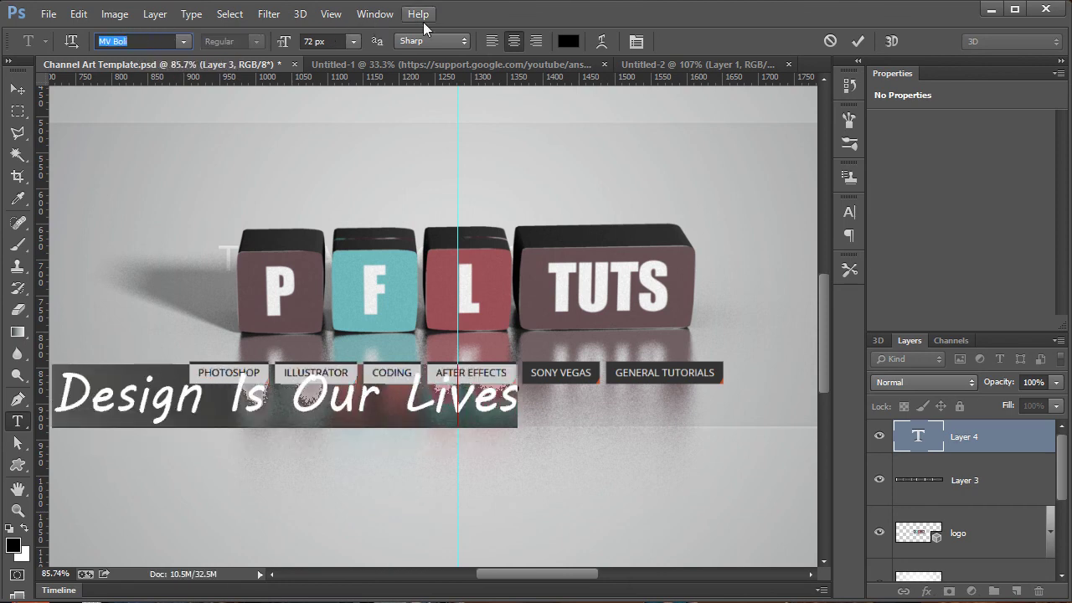
click(568, 41)
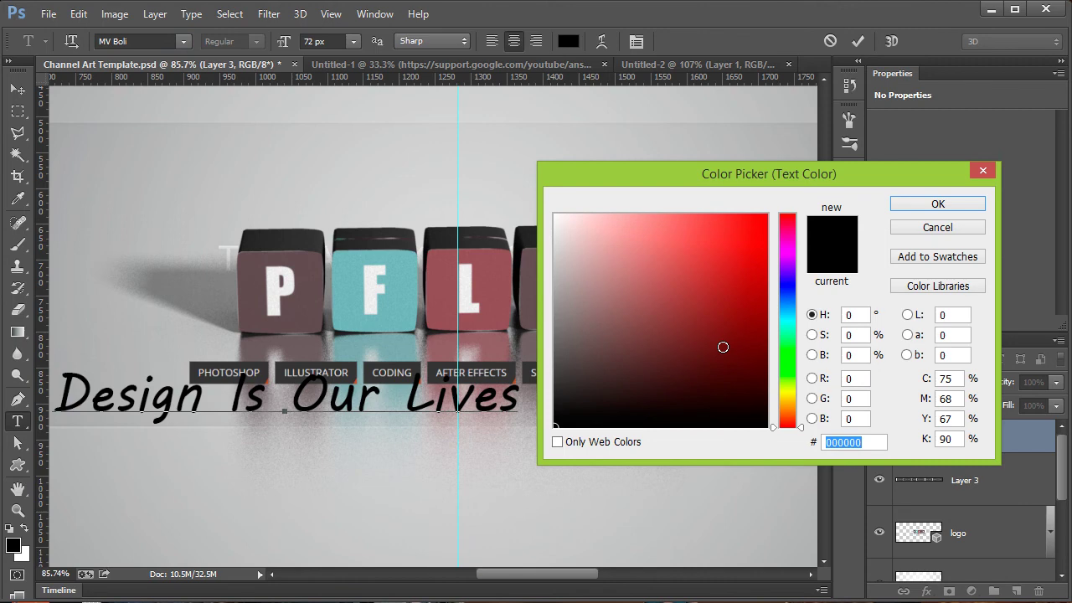
click(936, 205)
click(17, 89)
Step: Move the tagline right and scale it down proportionally with Free Transform
drag(420, 312, 559, 313)
key(ctrl+t)
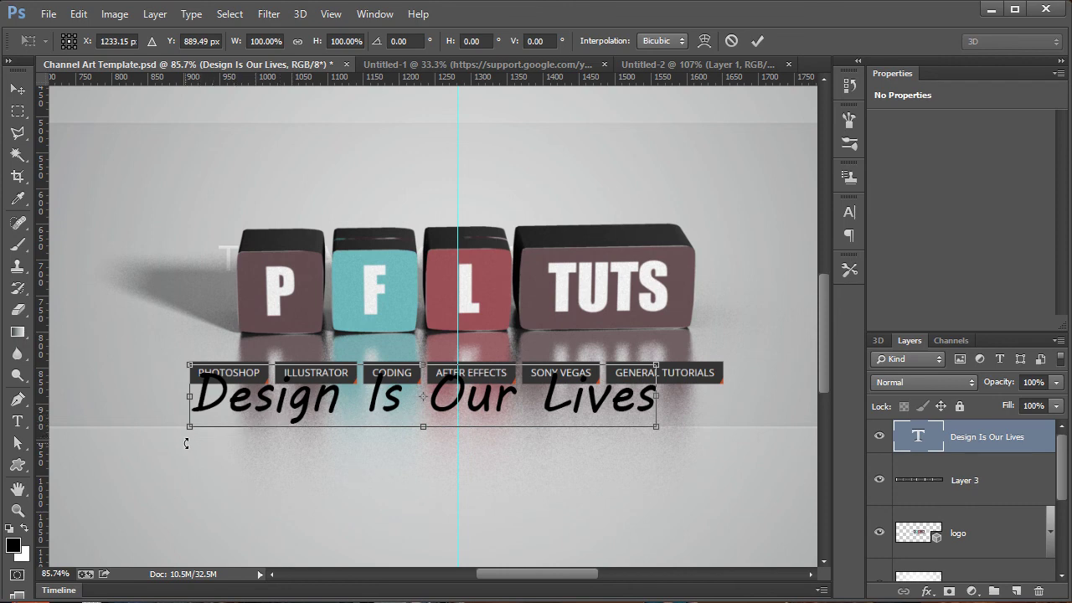
drag(181, 430, 571, 134)
key(Return)
Step: Raise the dark overlay Layer 1 back to 100% opacity
scroll(922, 543, down, 1)
click(987, 549)
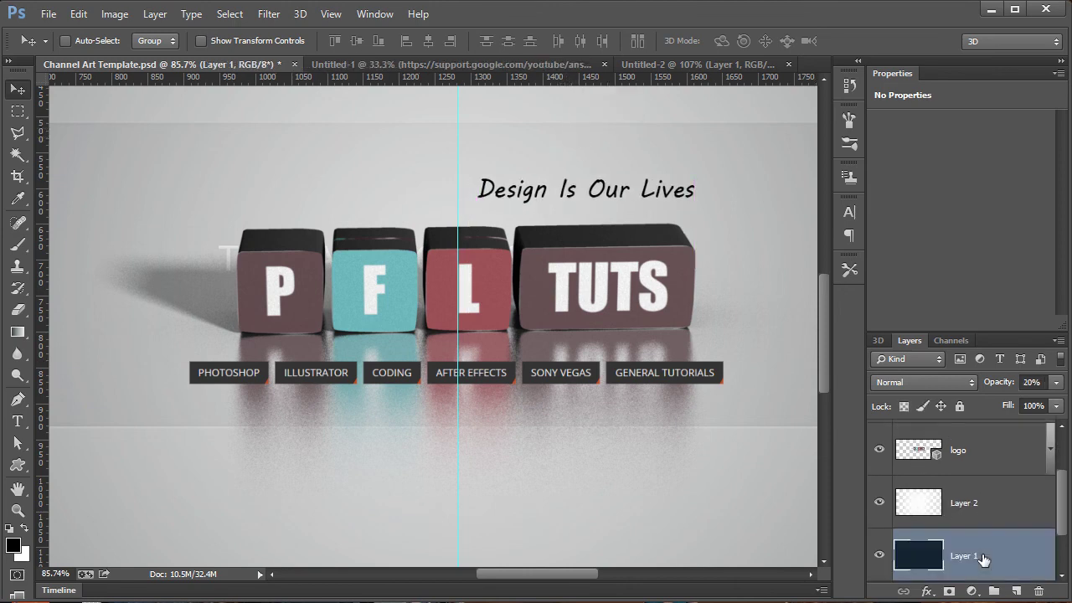
click(1056, 382)
drag(991, 402, 1070, 405)
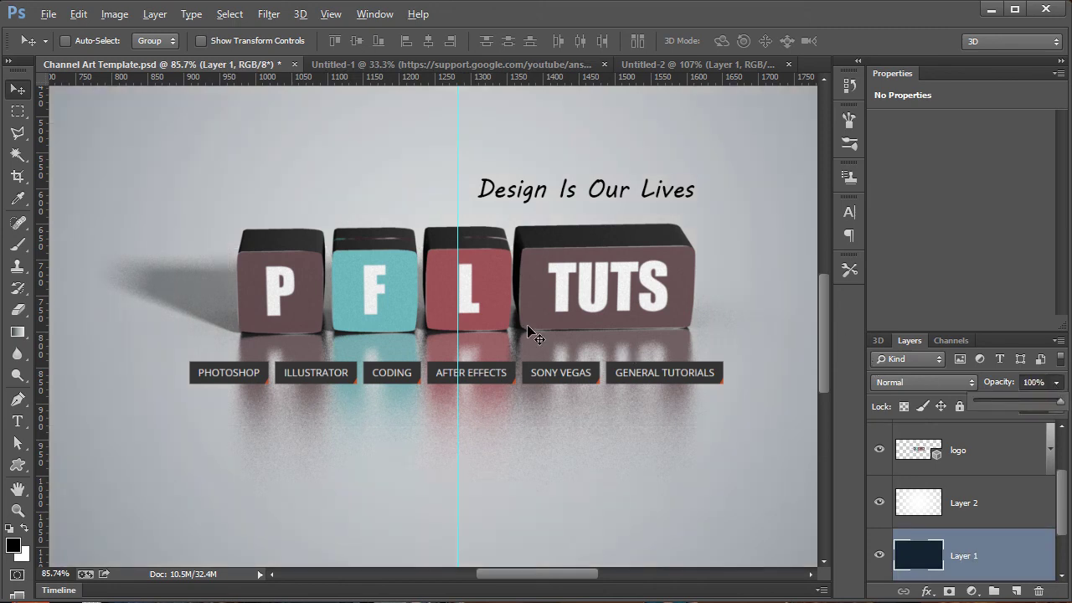
Step: Zoom out and toggle Layer 1's visibility off and on to compare the background
scroll(528, 331, down, 1)
scroll(528, 331, down, 5)
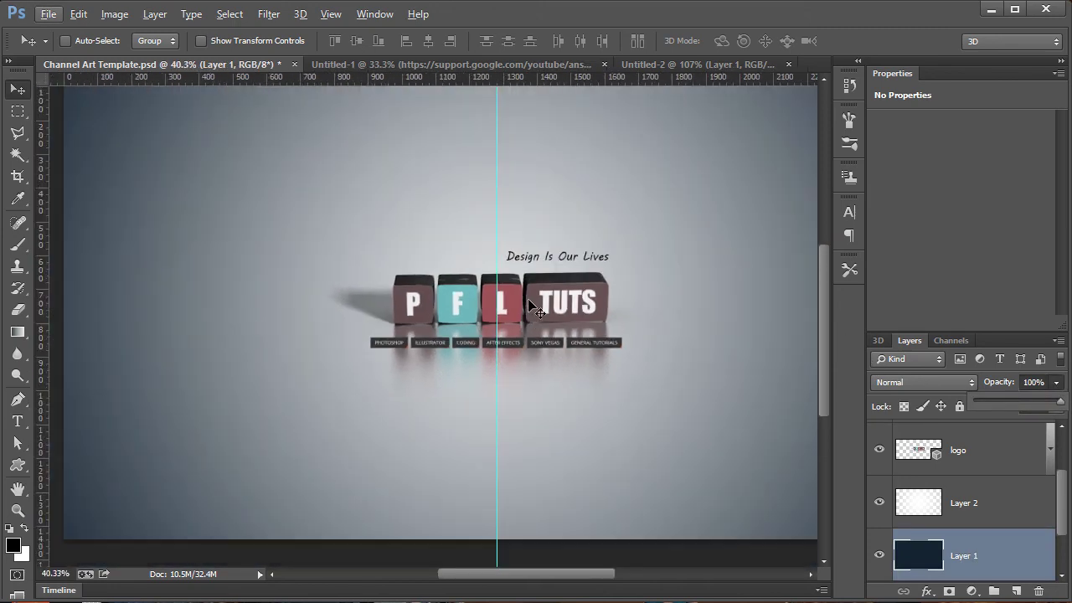
scroll(540, 265, down, 1)
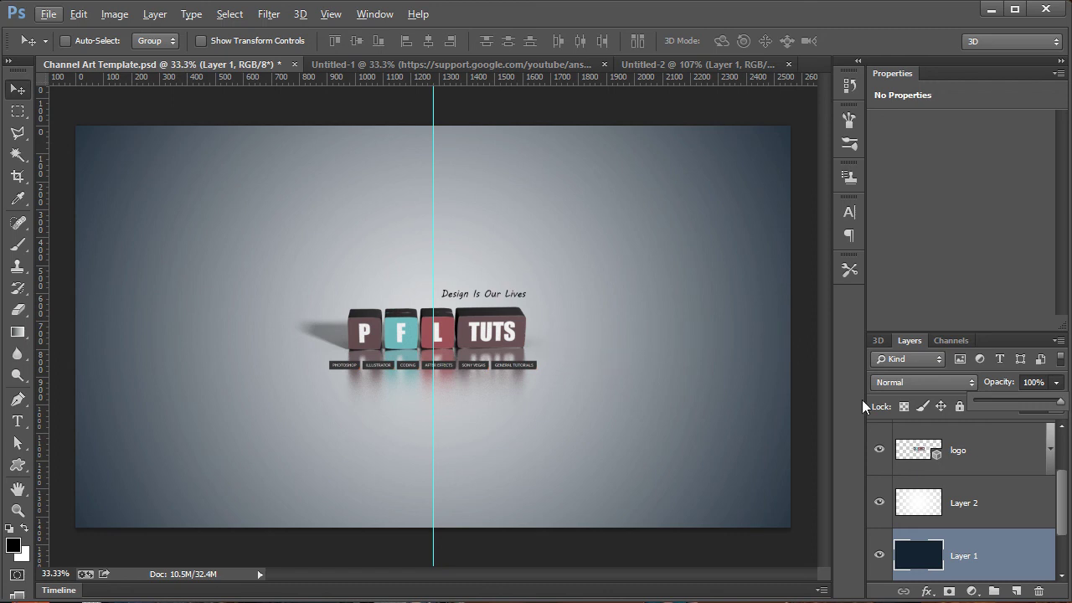
drag(1063, 484, 1067, 508)
click(879, 510)
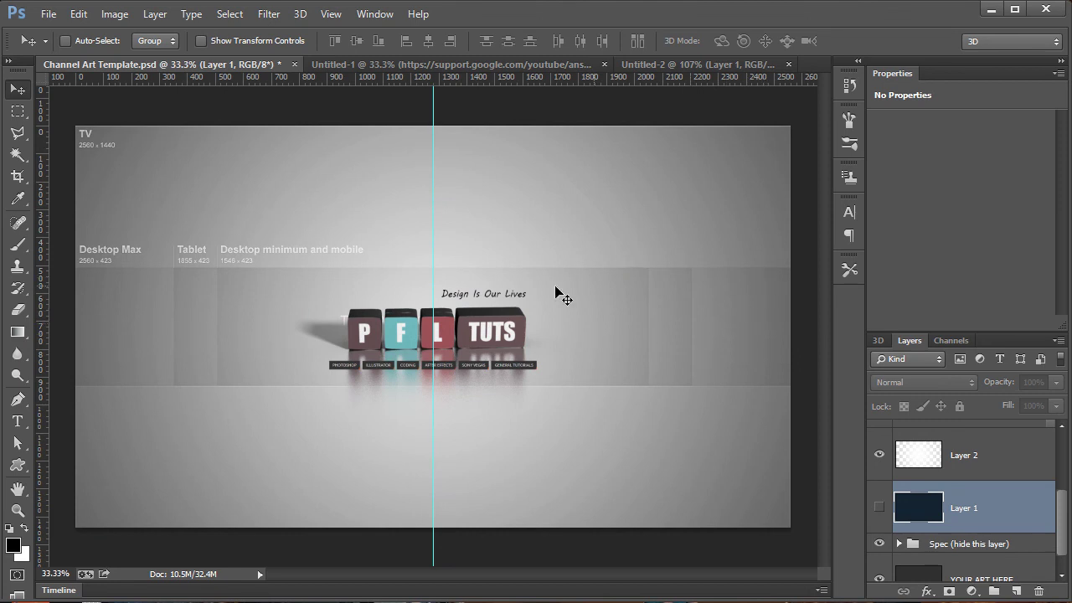
click(878, 506)
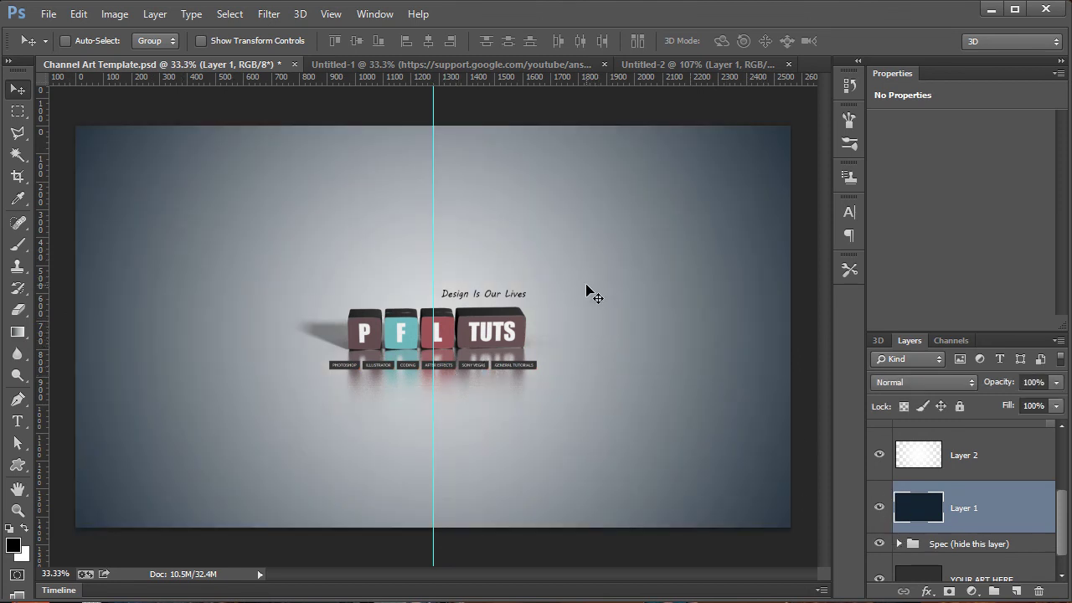